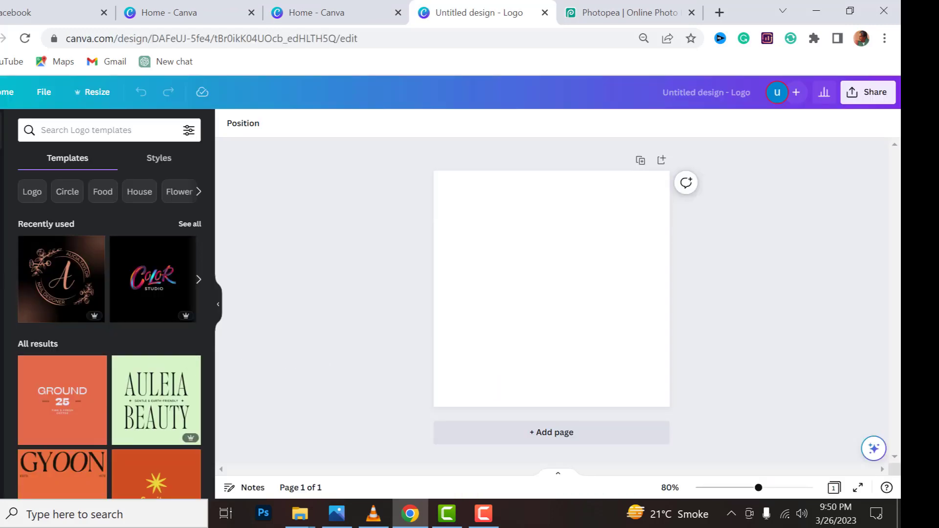
Add a heading text box to the blank page and replace its placeholder text with "CM"
click(1, 299)
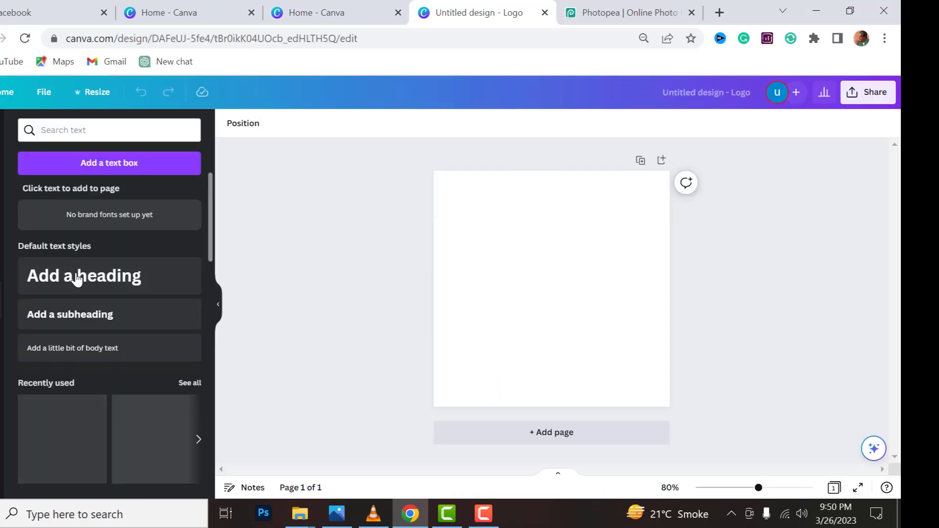
click(113, 279)
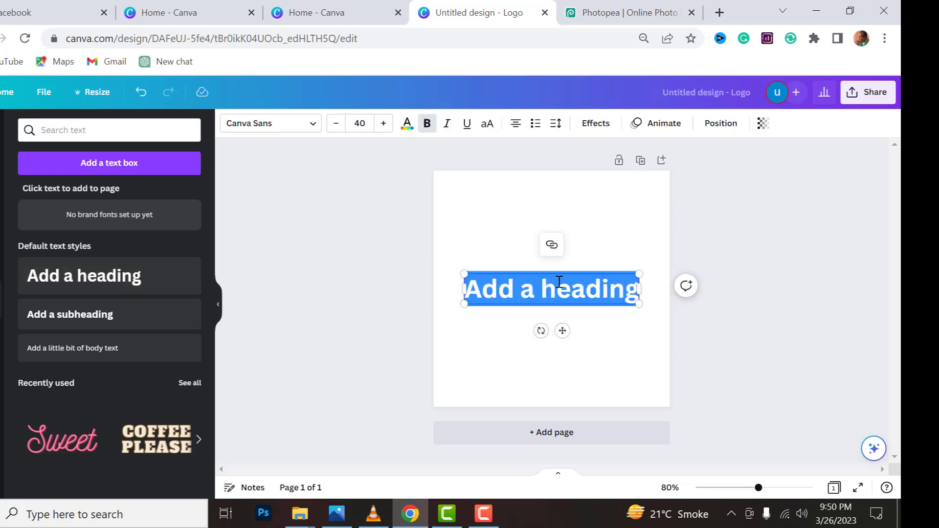
click(636, 288)
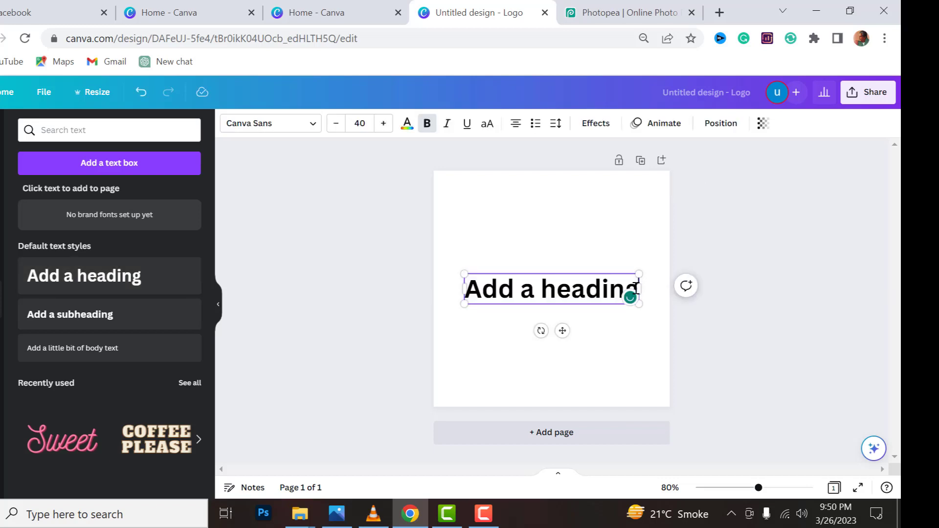
key(BackSpace)
key(BackSpace)
key(BackSpace)
key(BackSpace)
key(BackSpace)
key(BackSpace)
key(BackSpace)
key(BackSpace)
key(BackSpace)
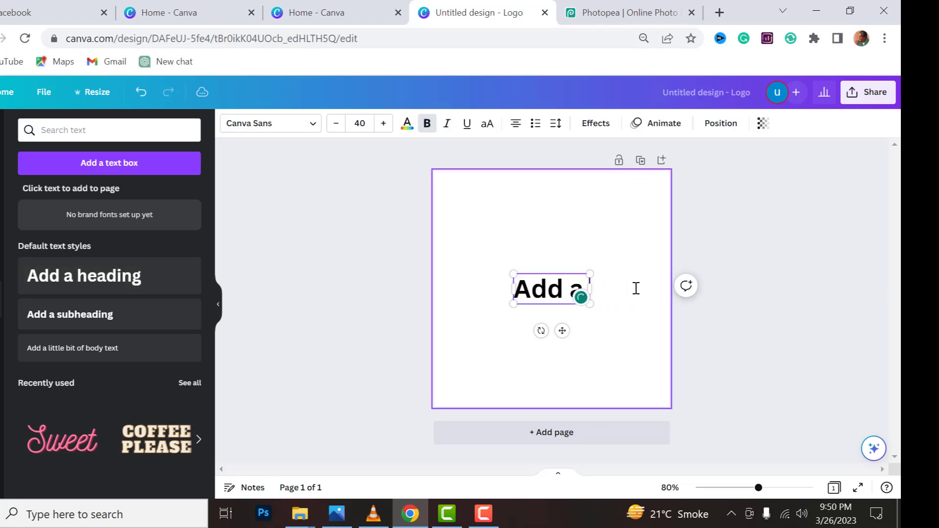
key(BackSpace)
key(BackSpace)
key(BackSpace)
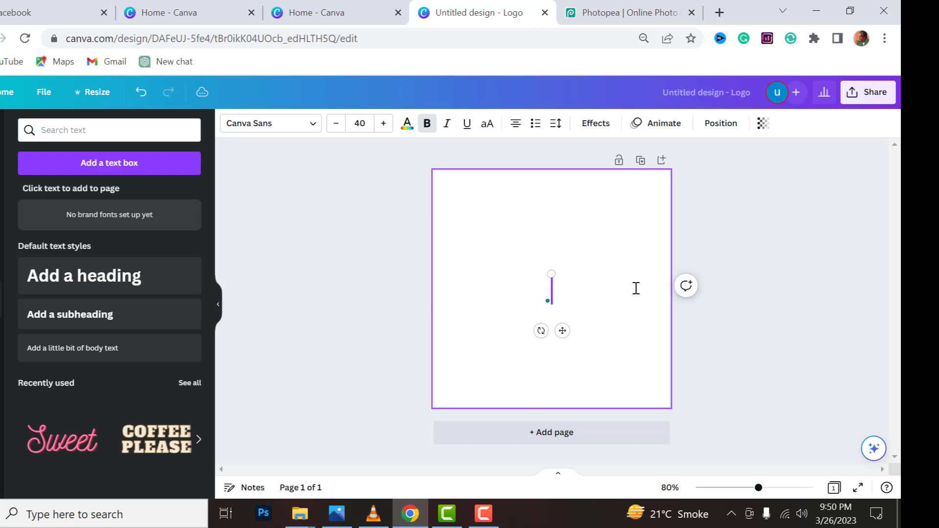
text(C)
key(BackSpace)
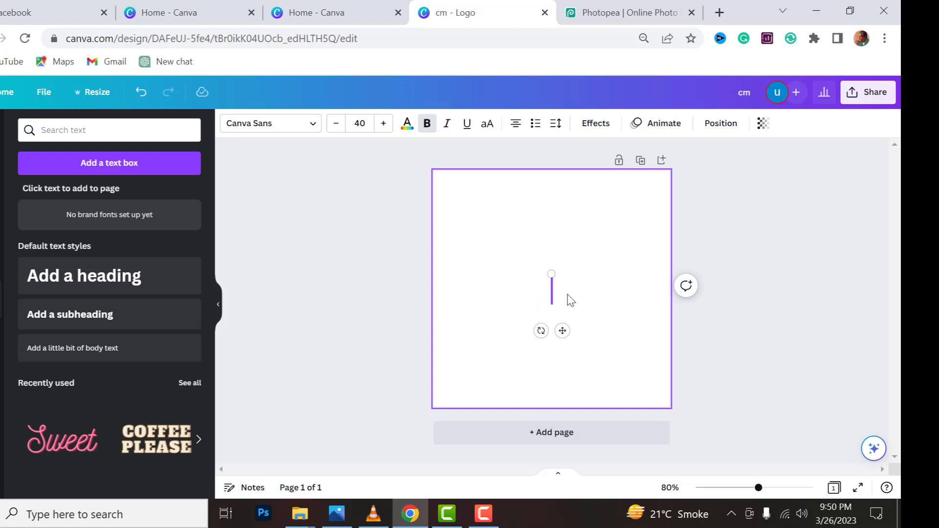
text(CM)
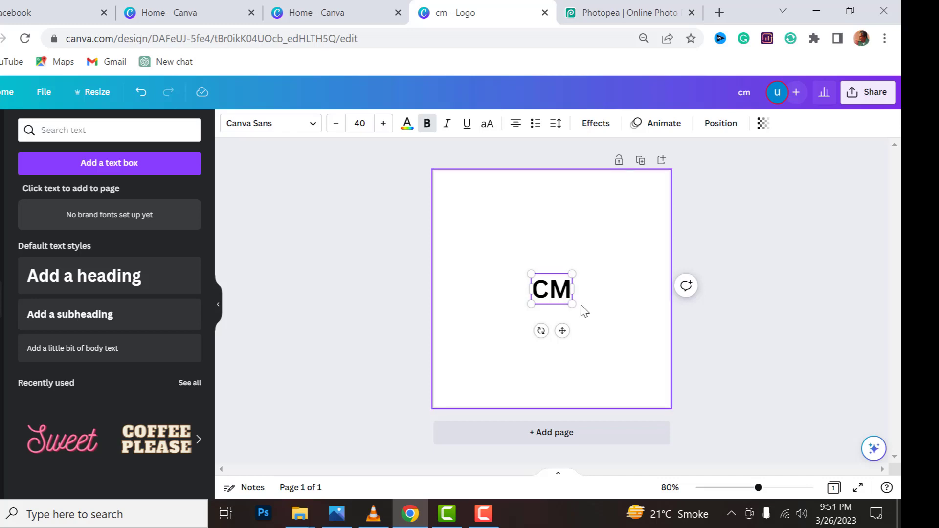
Enlarge the CM text to font size 204 and centre it on the page
click(586, 311)
click(567, 298)
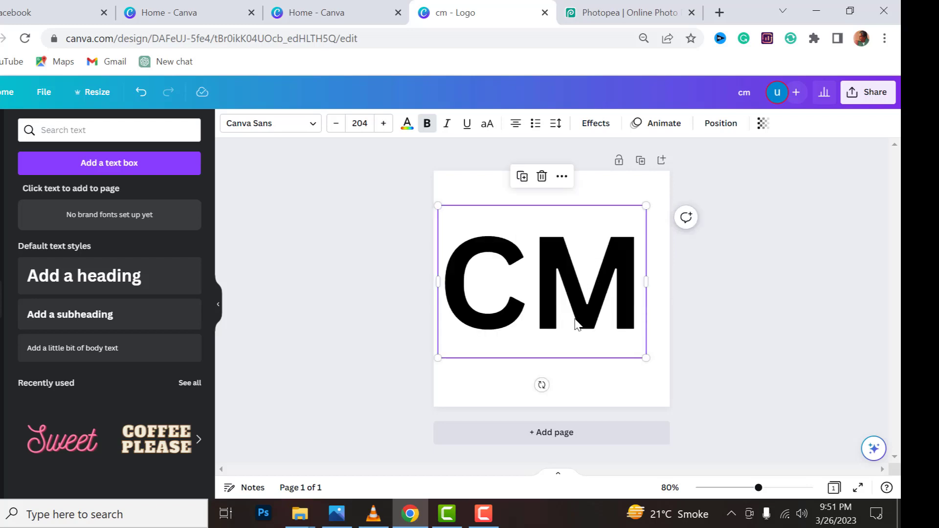
drag(567, 318, 577, 317)
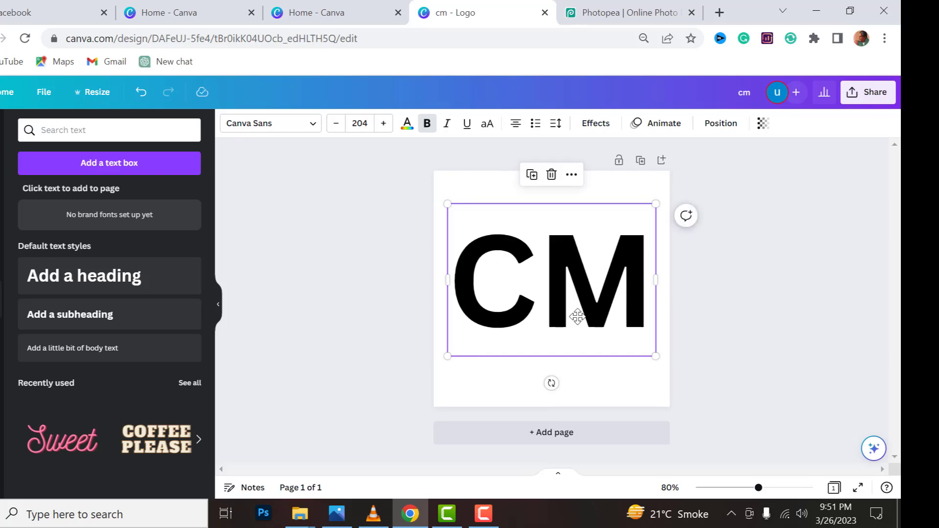
click(484, 514)
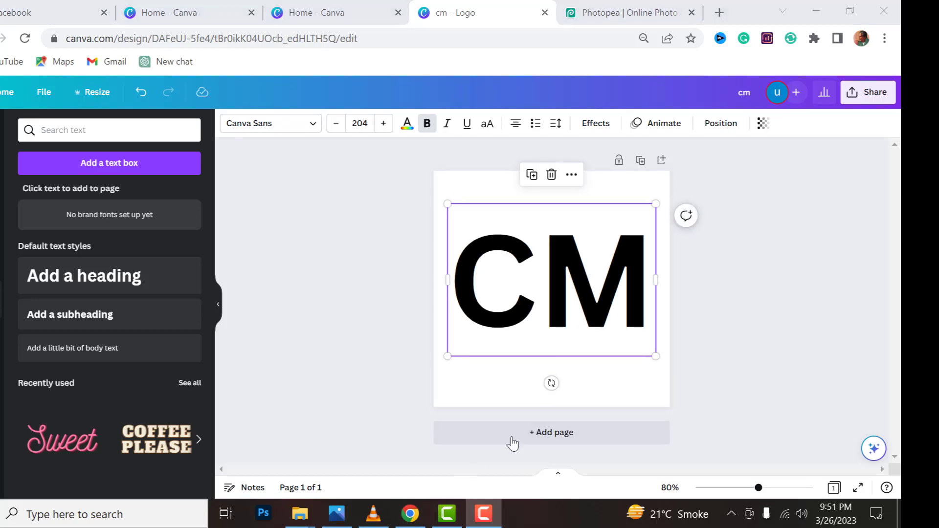
Find the Line graphics among the elements and add the thick straight line to the page
click(3, 166)
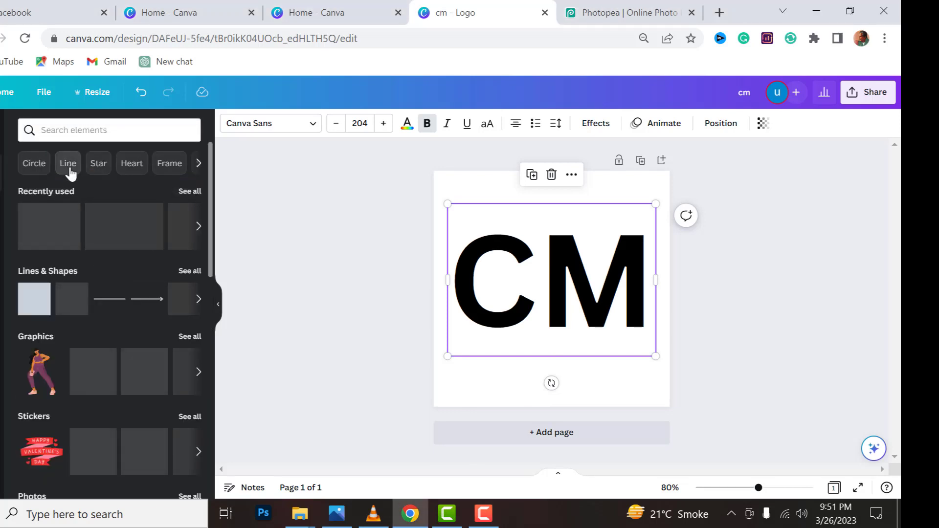
click(68, 164)
click(70, 169)
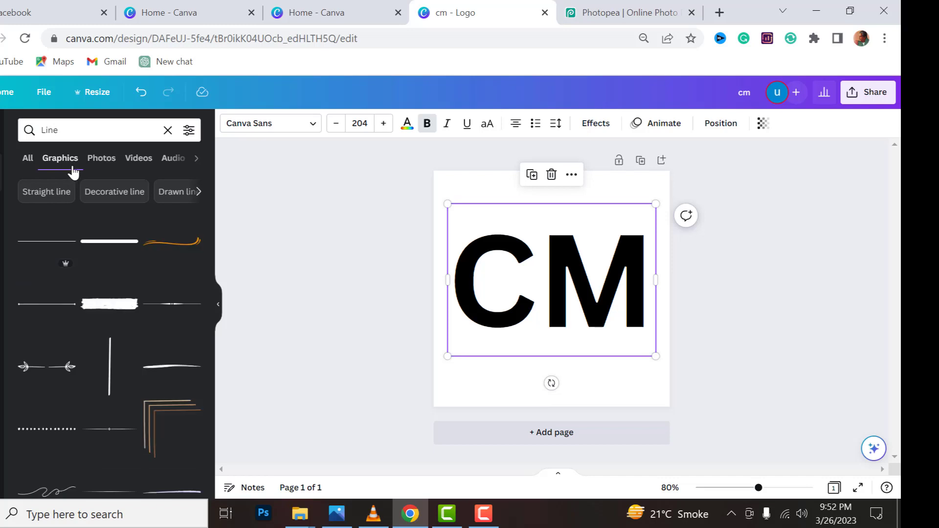
click(111, 243)
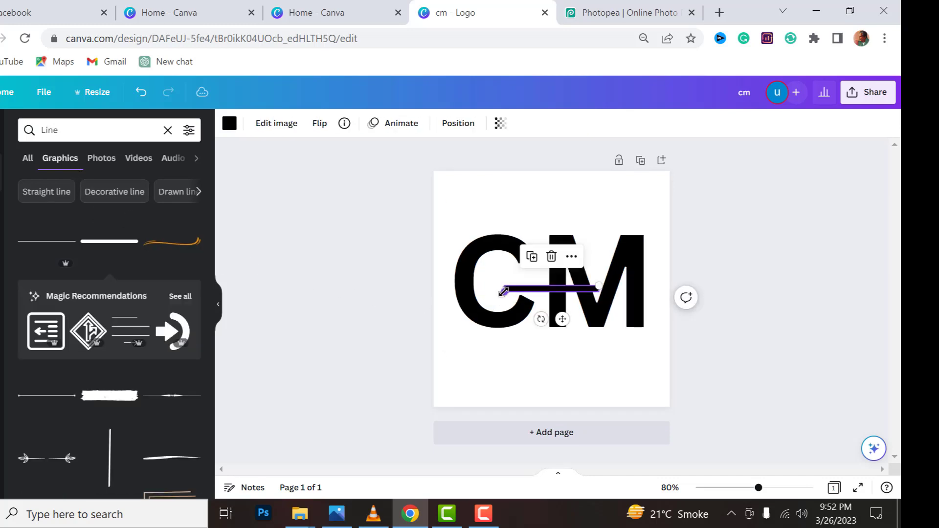
Lengthen the line and tilt it so it runs diagonally down across the CM letters
drag(503, 293, 457, 295)
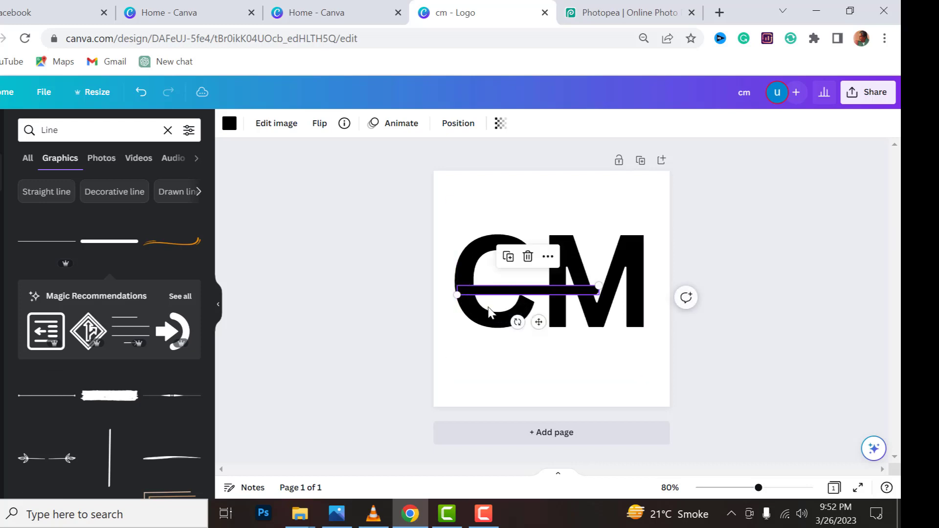
mouse_move(516, 323)
mouse_down()
mouse_move(501, 308)
mouse_move(513, 309)
mouse_up()
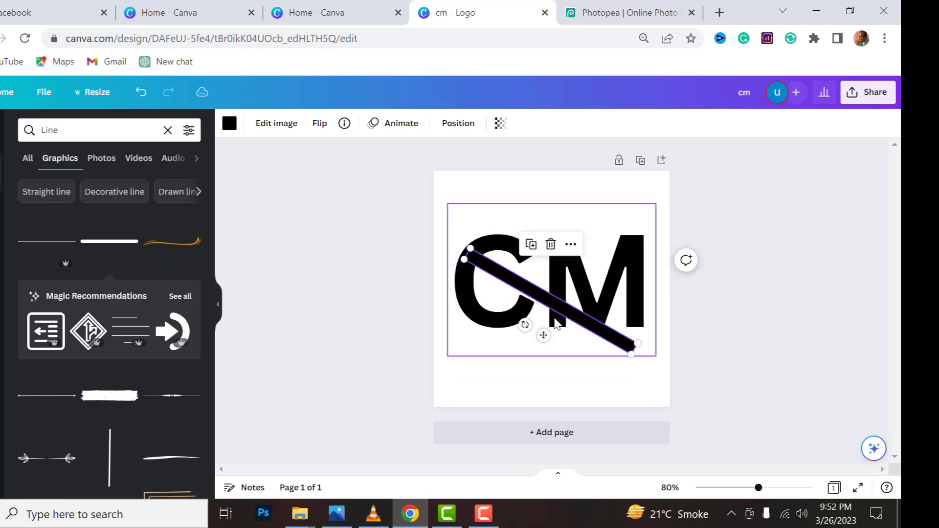
drag(565, 312, 556, 286)
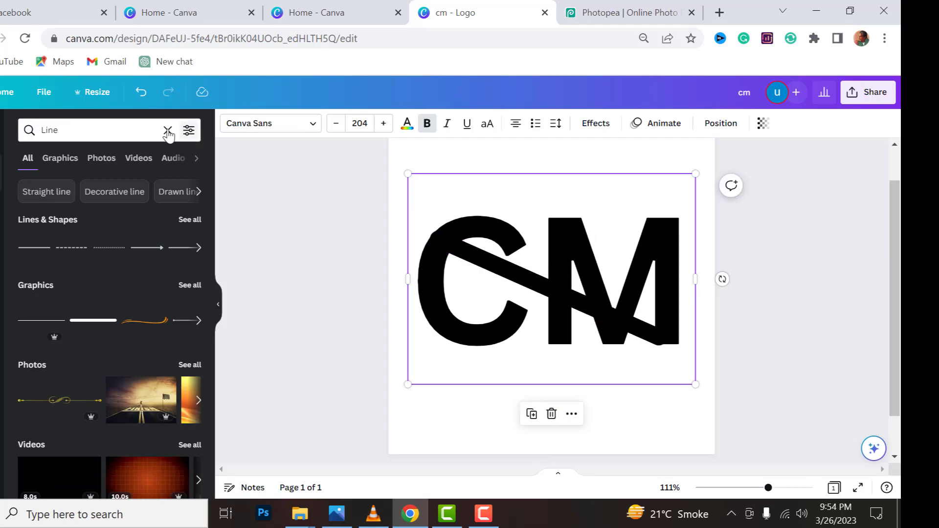
Search the elements for "SHAPES" and add a square to the page
click(168, 131)
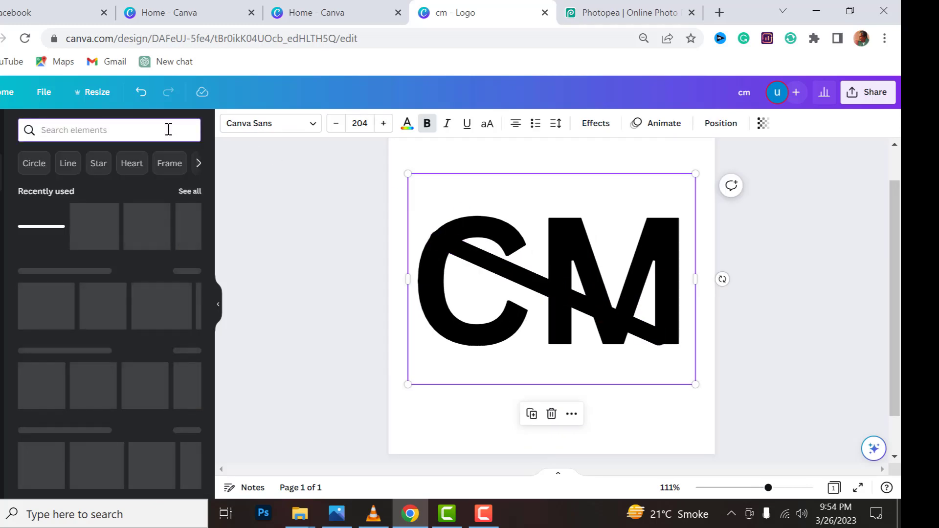
text(SHAPES)
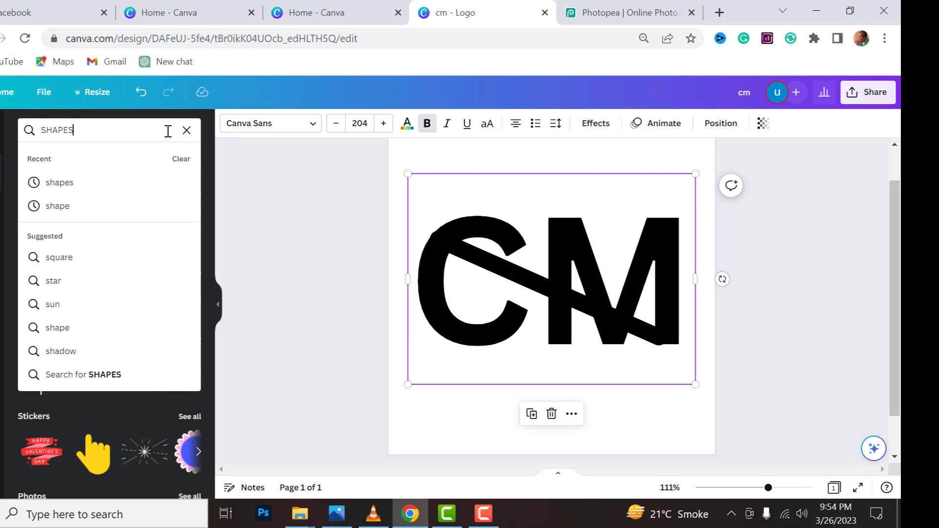
key(Return)
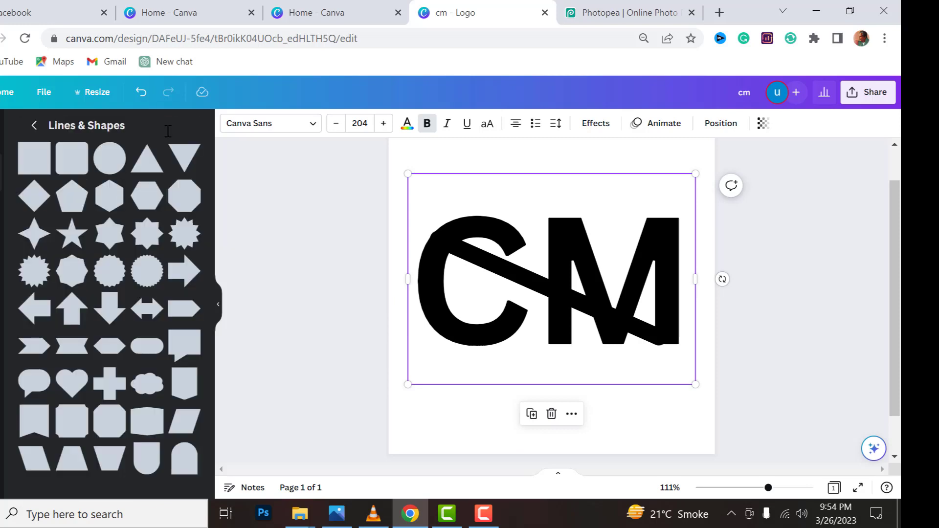
click(40, 164)
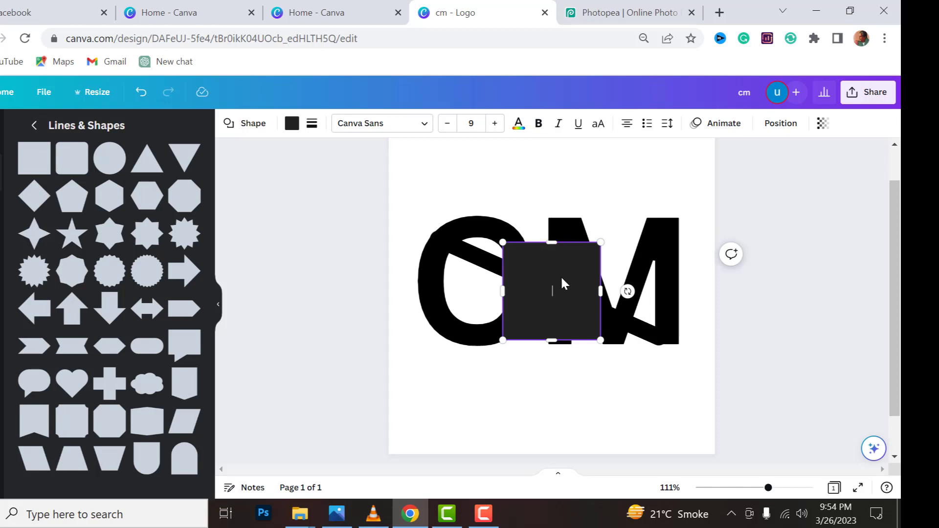
Stretch the square into a large rectangle, tilt it, and place it over the upper part of the CM letters
drag(563, 283, 590, 231)
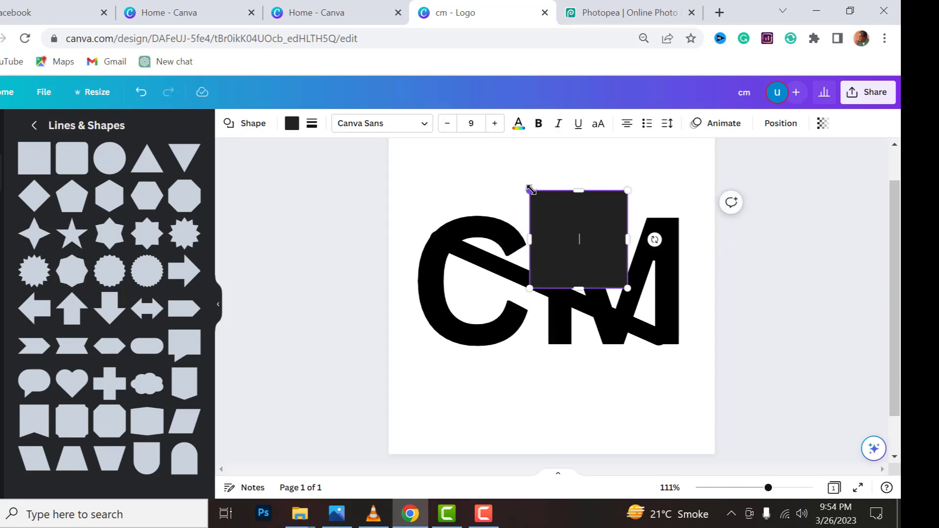
drag(531, 189, 427, 159)
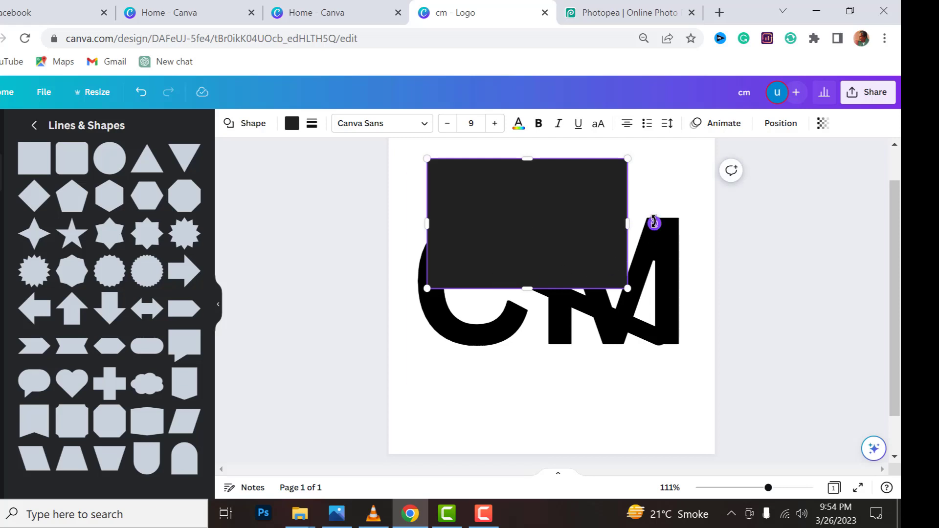
drag(654, 223, 585, 336)
drag(541, 224, 598, 206)
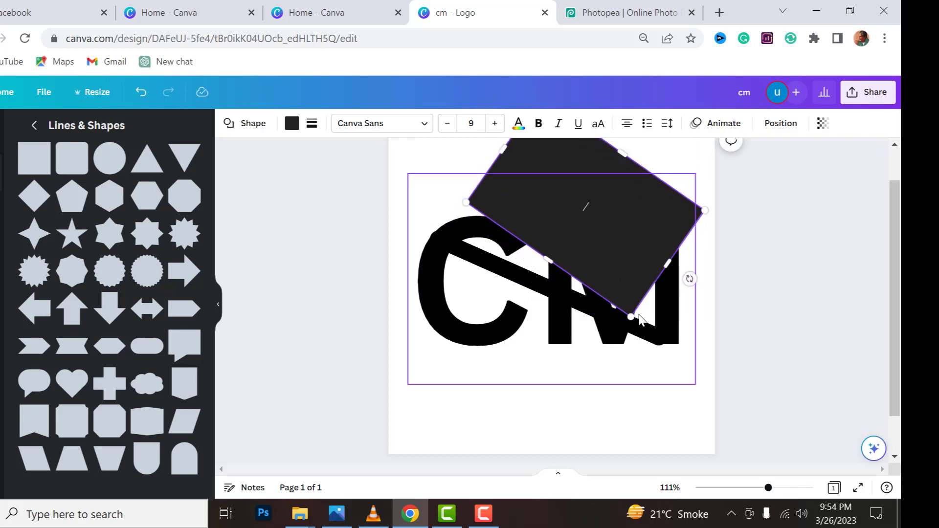
drag(631, 317, 679, 376)
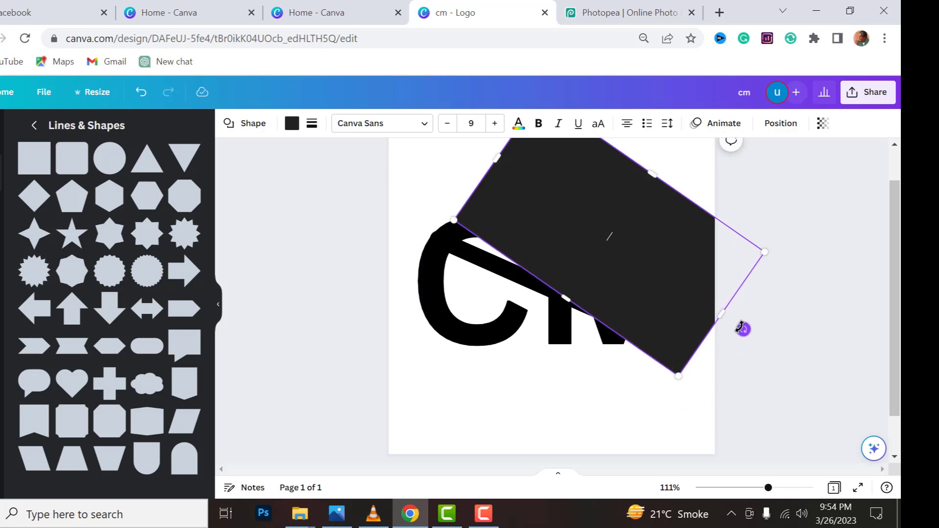
Extend the rectangle over the page's upper area and adjust its tilt so its lower edge follows the diagonal line
drag(742, 329, 730, 358)
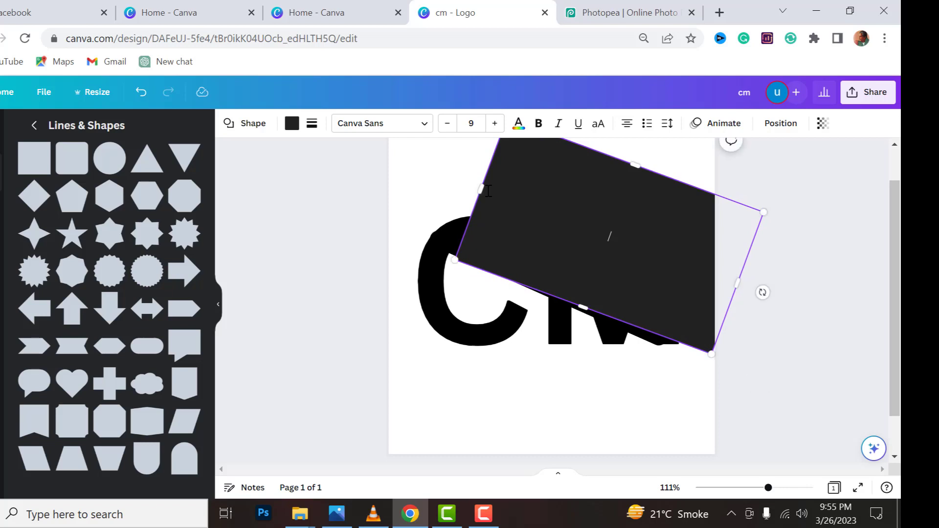
drag(482, 189, 379, 128)
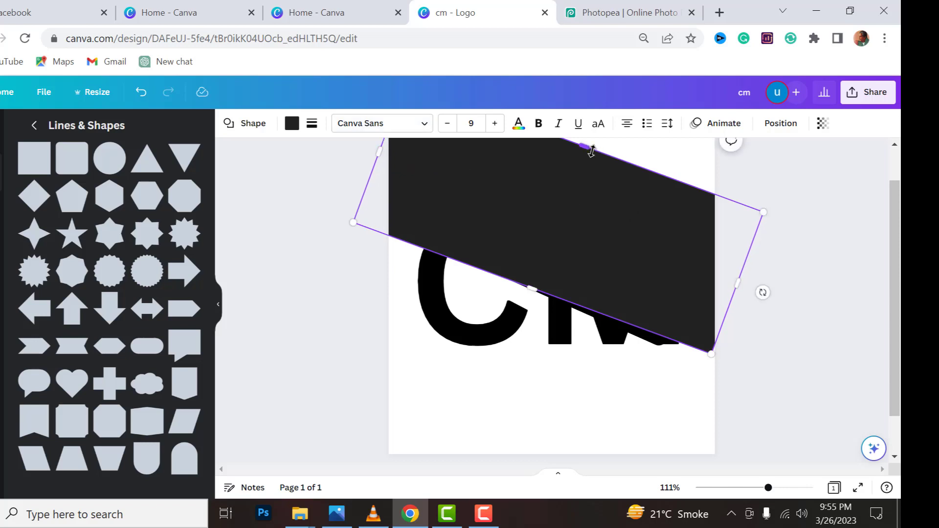
drag(591, 151, 715, 110)
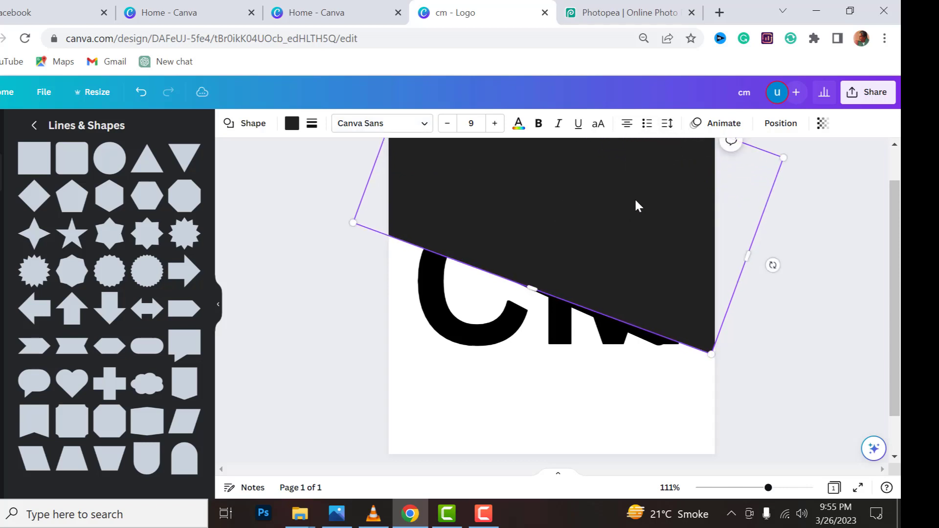
drag(535, 289, 539, 275)
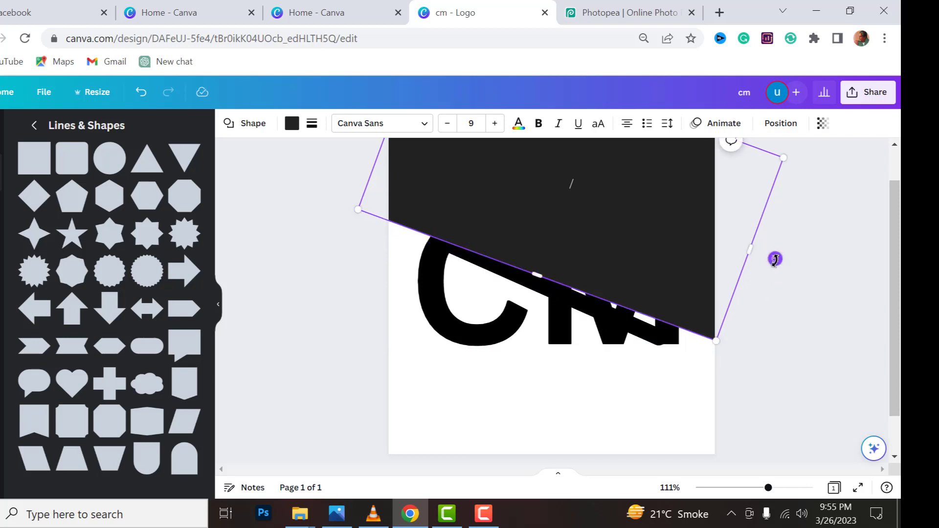
drag(776, 259, 724, 366)
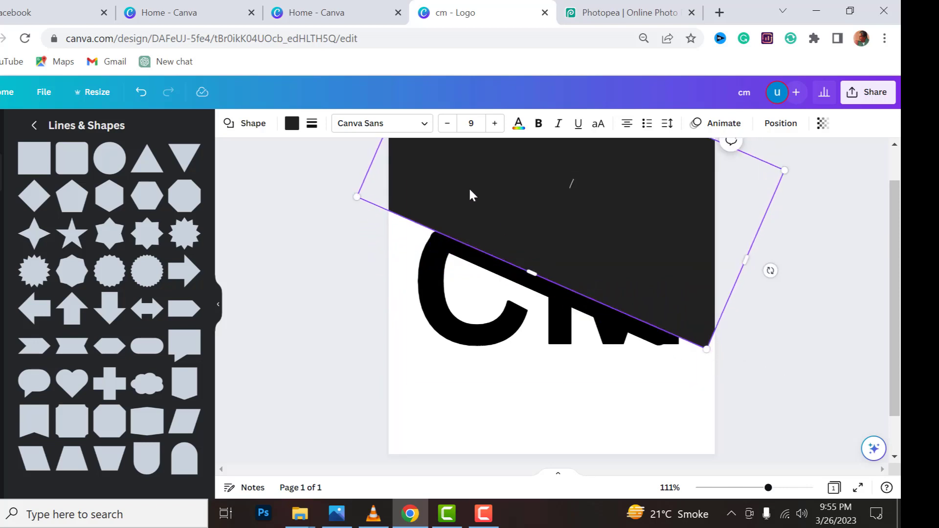
Change the rectangle's fill colour to solid violet, after trying red
click(291, 125)
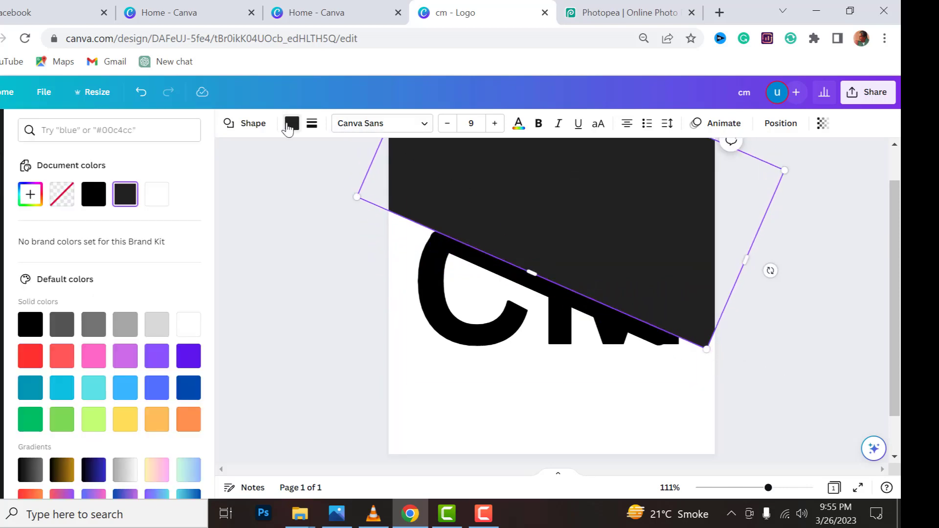
click(40, 354)
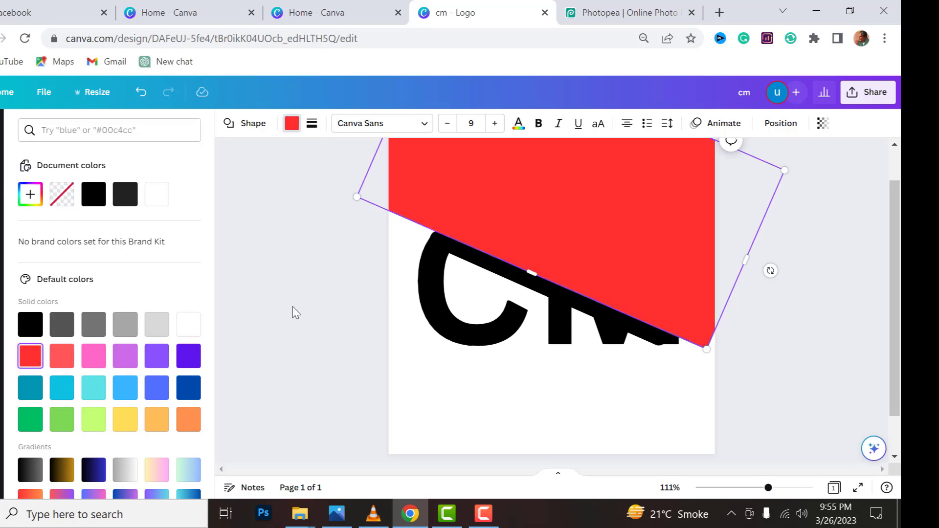
click(190, 355)
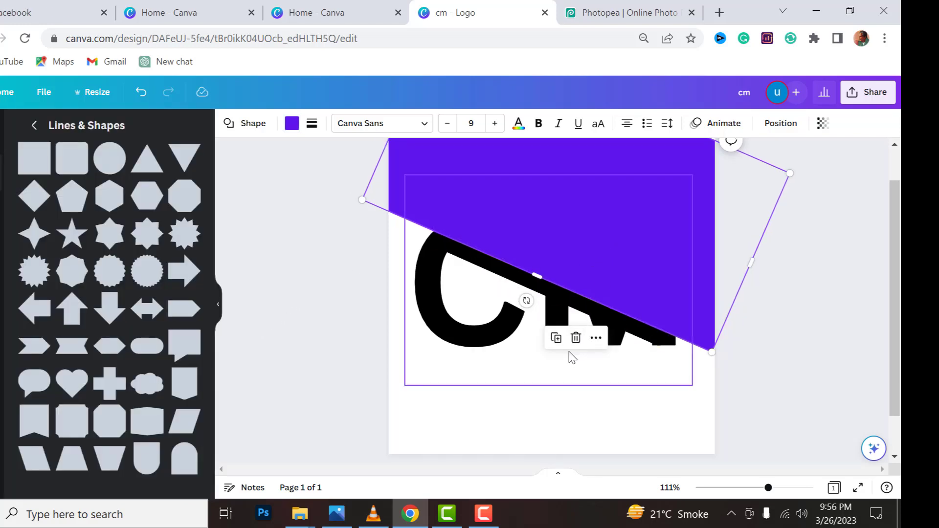
Duplicate the violet rectangle and place the copy over the lower part of the page, leaving a thin diagonal gap along the line
click(554, 339)
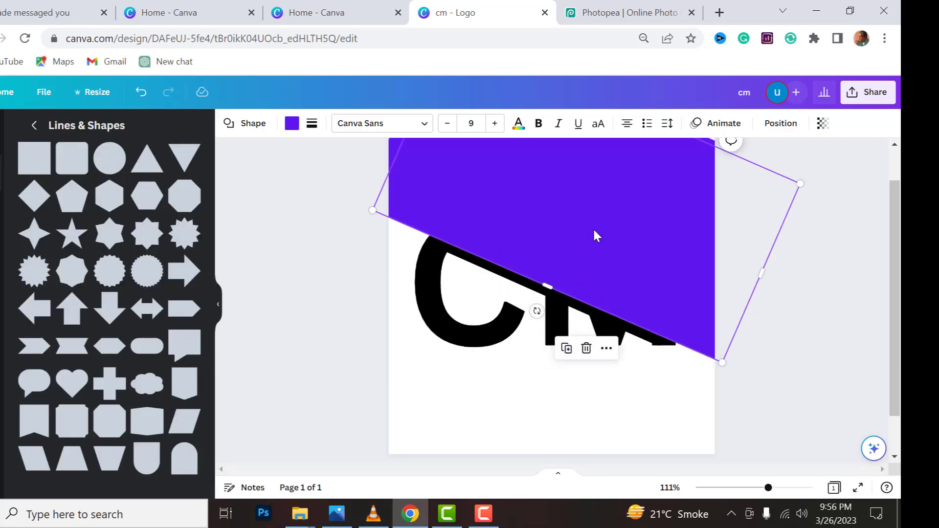
drag(595, 235, 514, 412)
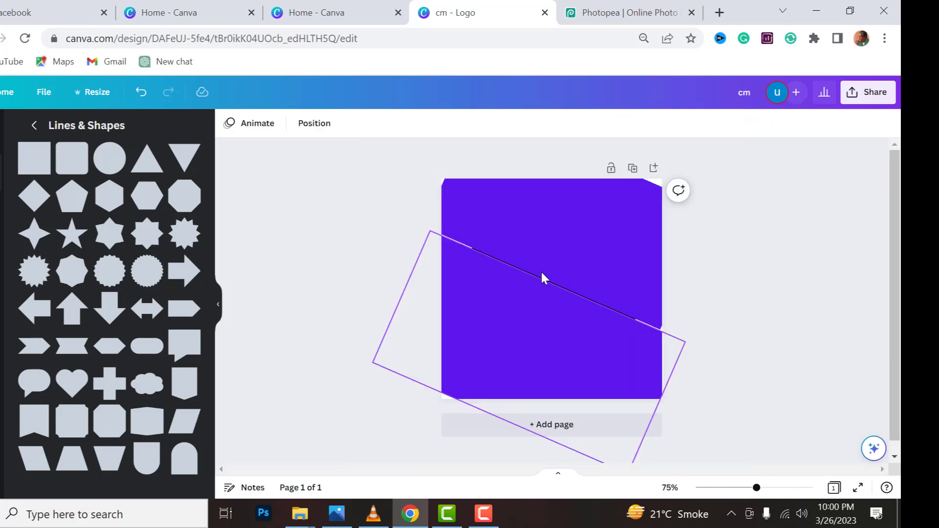
drag(541, 272, 572, 212)
click(430, 167)
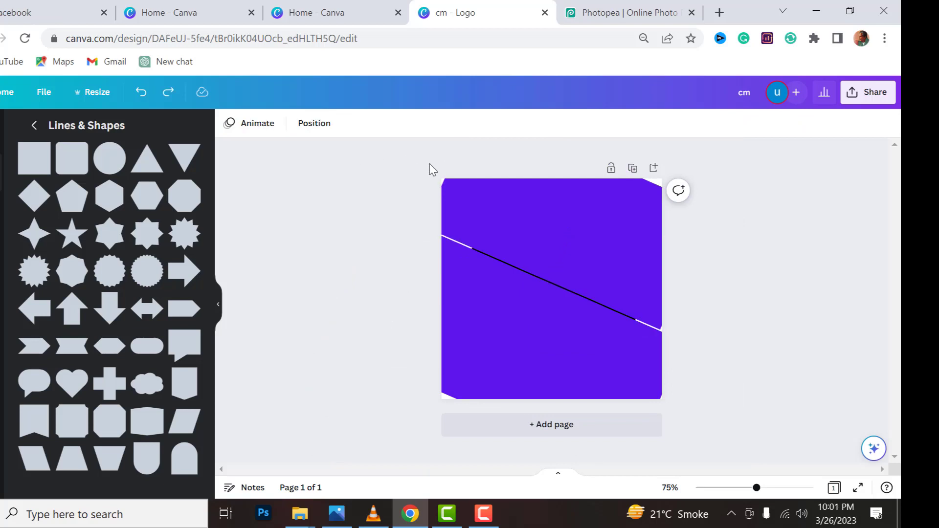
Duplicate the page, and delete the violet rectangle covering the upper part of the letters on page 1
click(631, 169)
scroll(595, 285, up, 5)
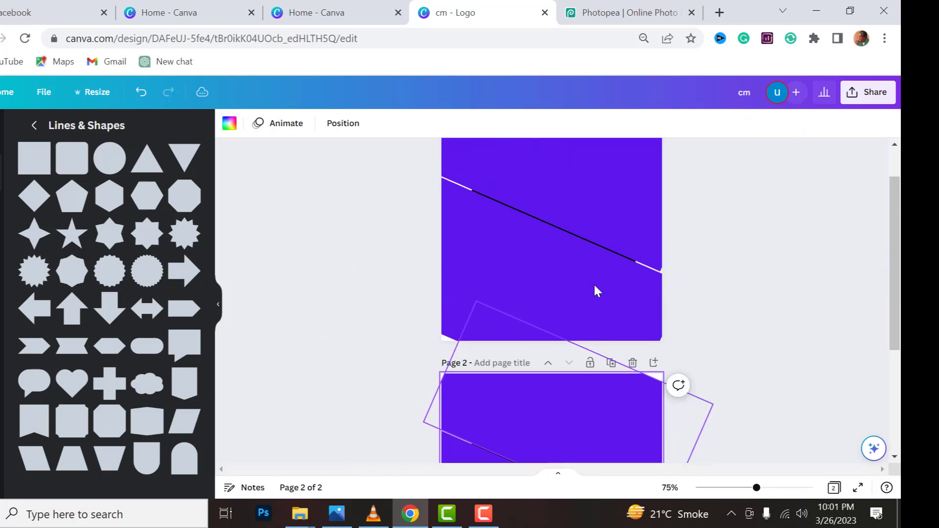
click(596, 258)
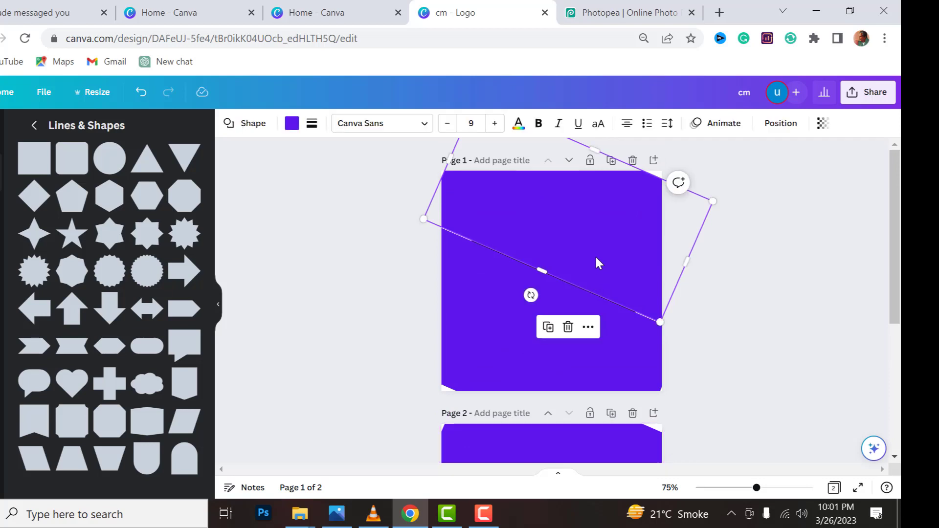
click(596, 258)
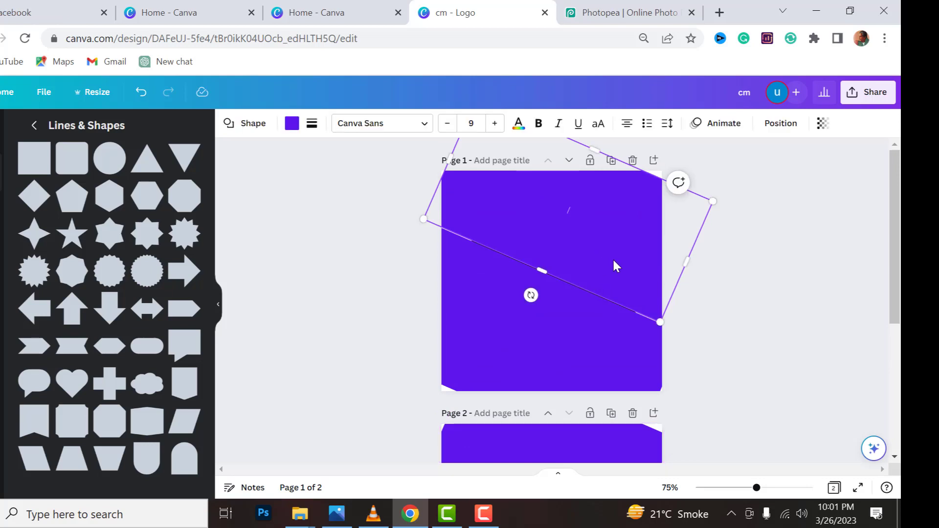
click(694, 286)
click(630, 263)
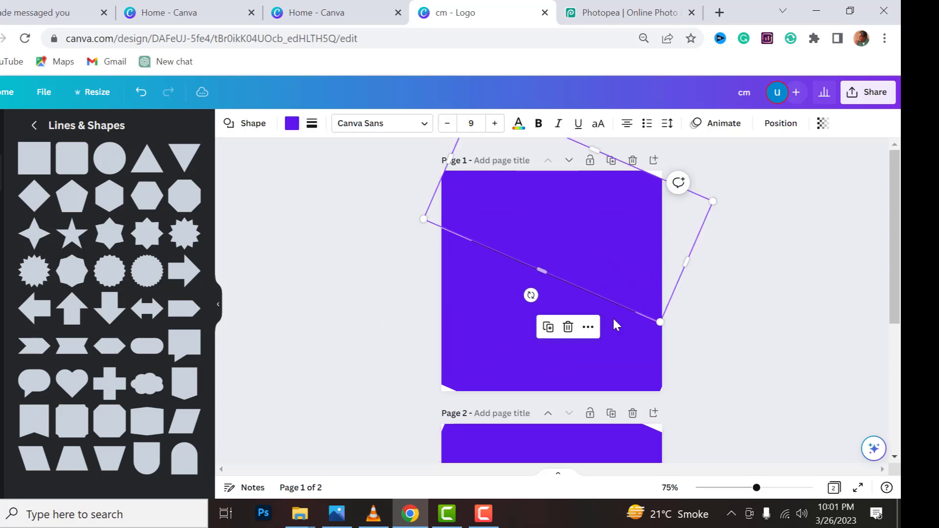
click(567, 328)
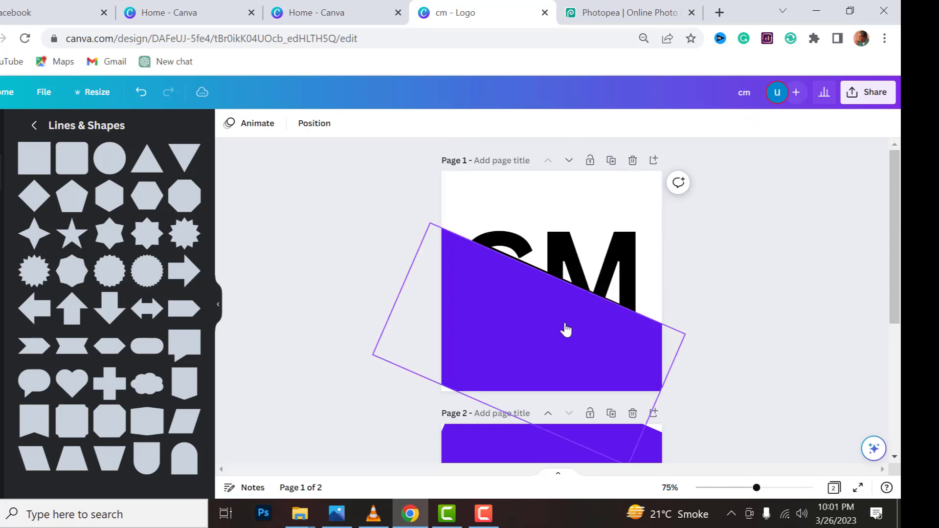
Change the fill of the remaining rectangle on page 1 from violet to white
click(475, 312)
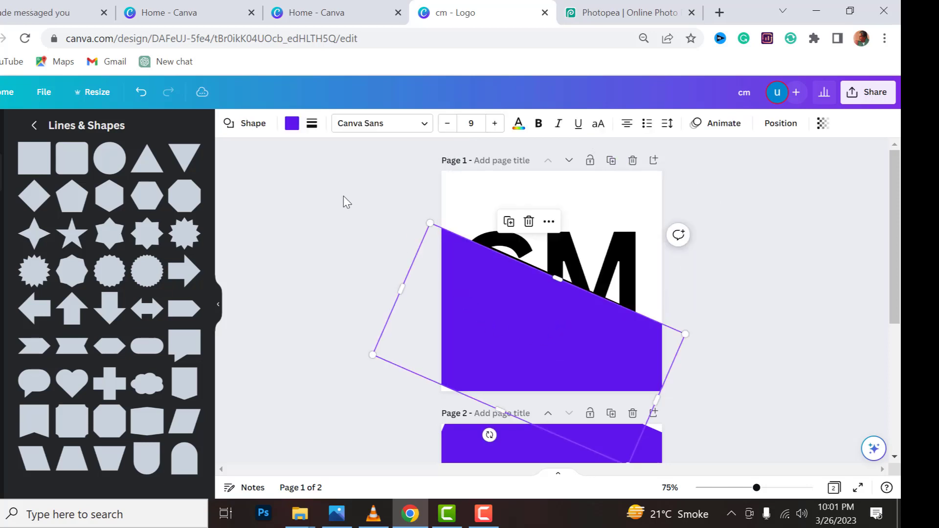
click(291, 124)
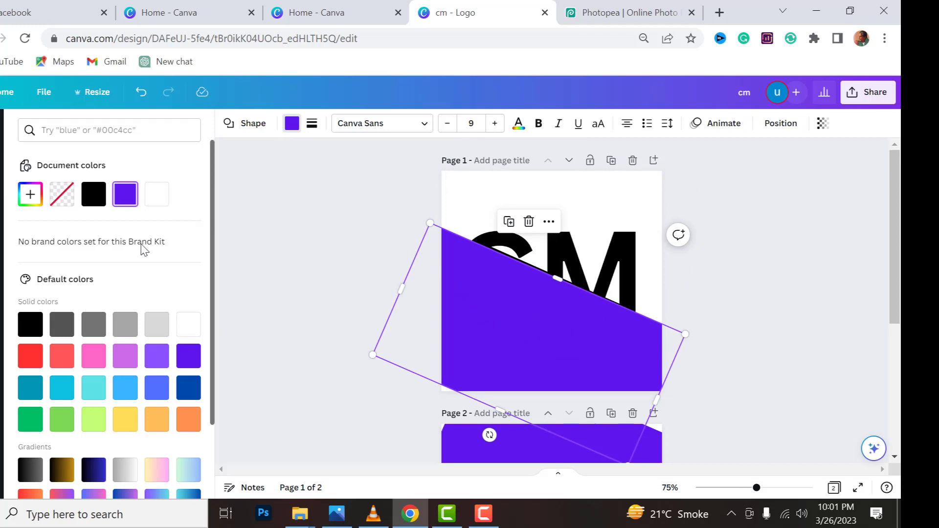
click(156, 195)
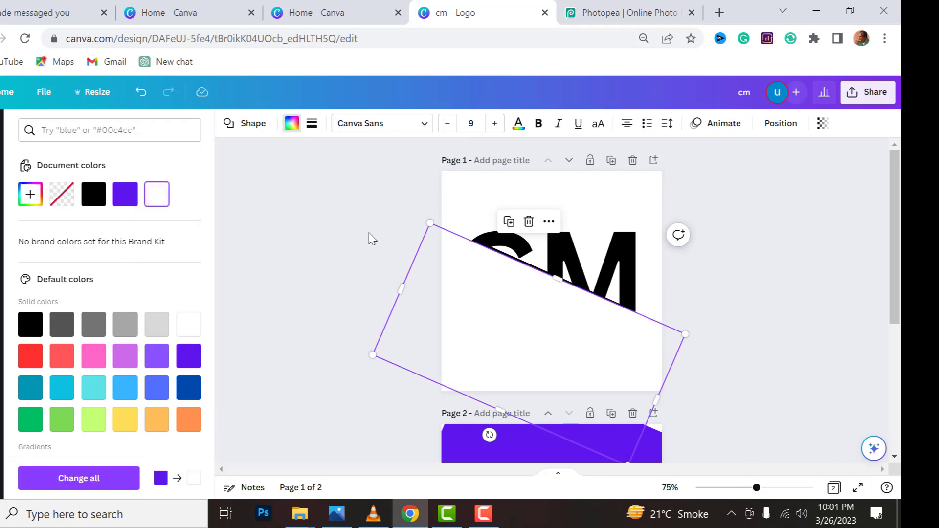
Delete the violet rectangle covering the lower part of the letters on page 2
scroll(397, 244, down, 5)
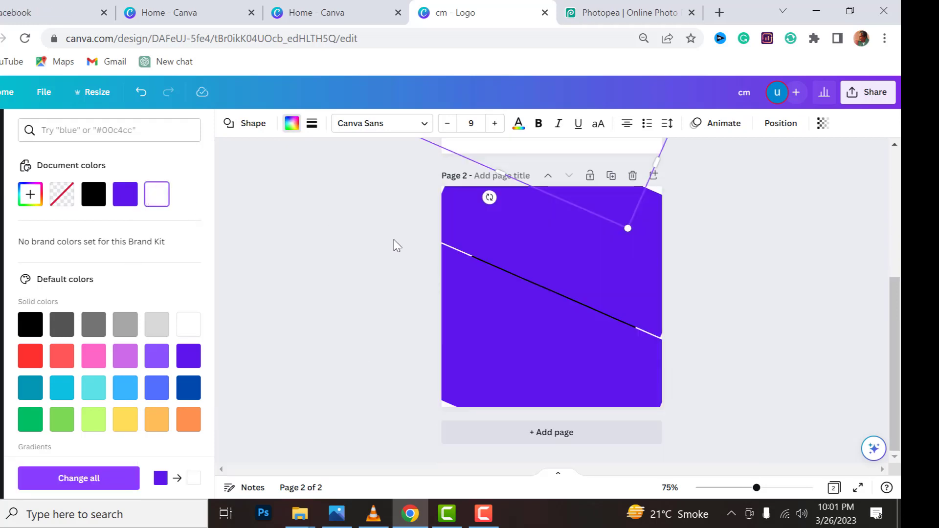
click(492, 325)
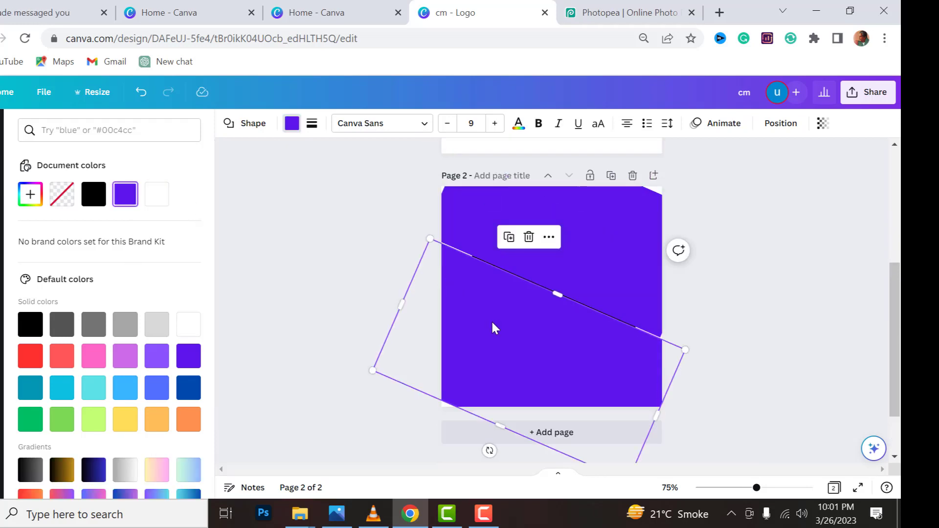
click(528, 237)
Fill the rectangle over the upper part of the letters on page 2 with white and deselect it
click(551, 245)
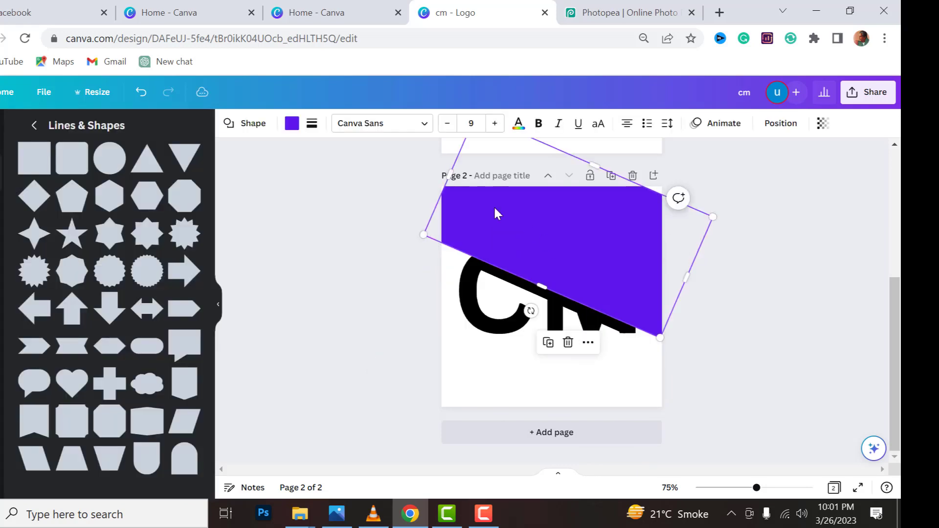
click(292, 123)
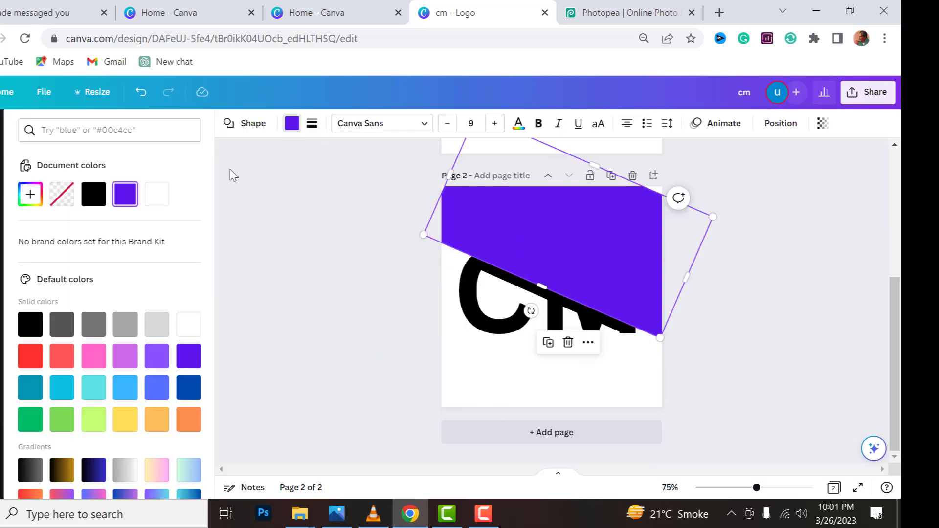
click(156, 196)
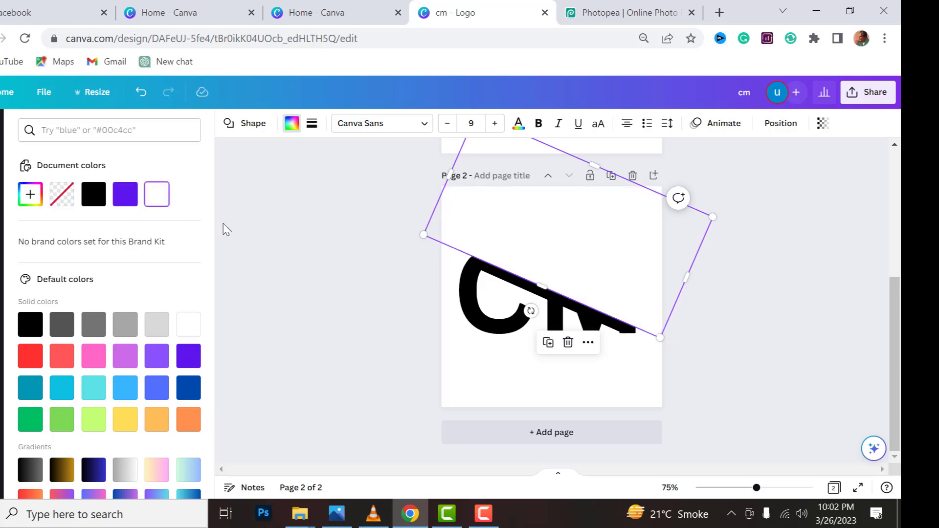
scroll(256, 266, up, 4)
scroll(256, 267, down, 4)
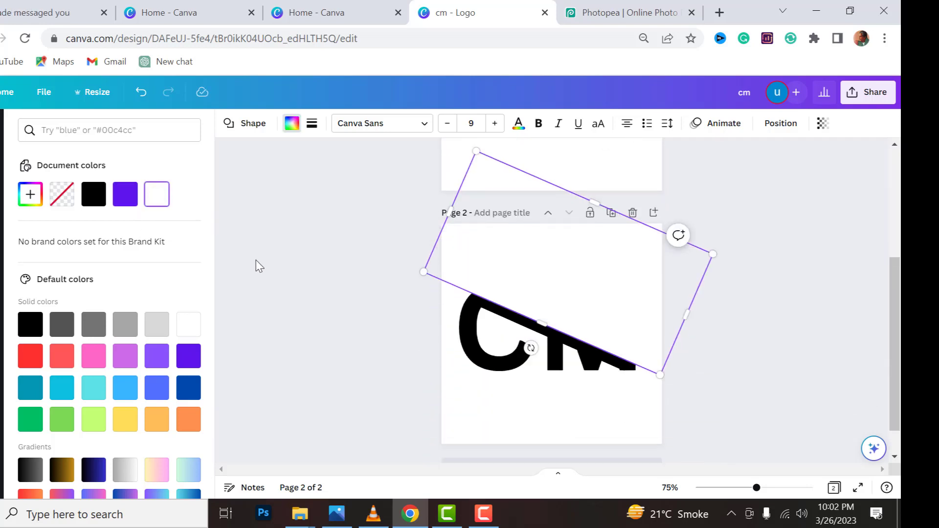
click(259, 267)
Download only page 1 as a PNG with a transparent background
scroll(260, 266, up, 4)
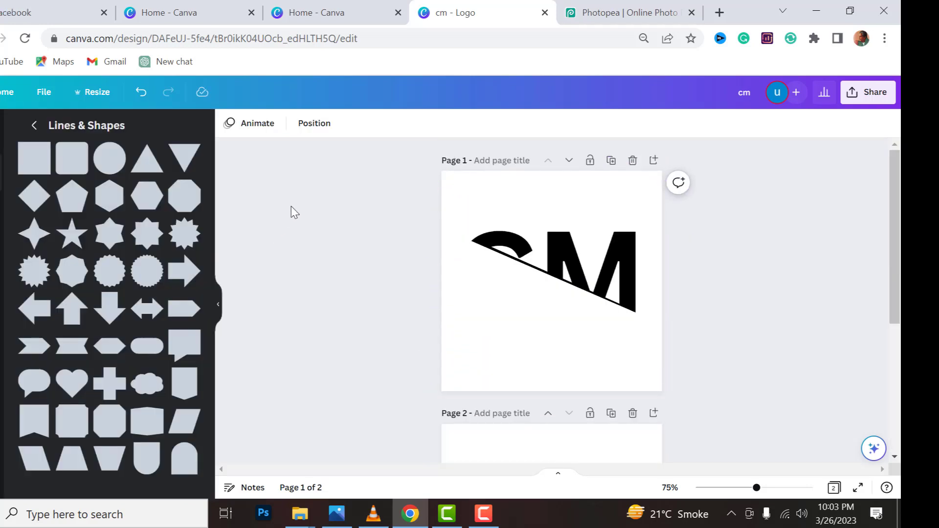
click(863, 92)
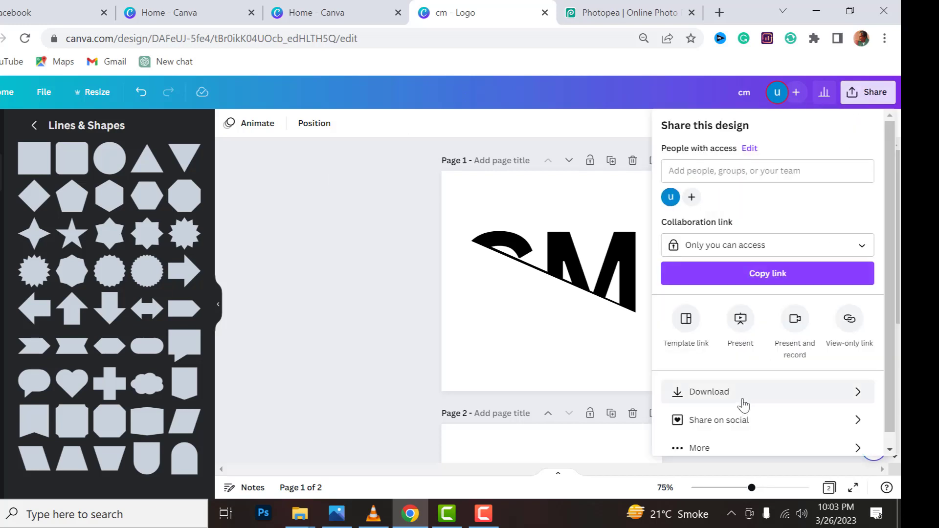
click(741, 399)
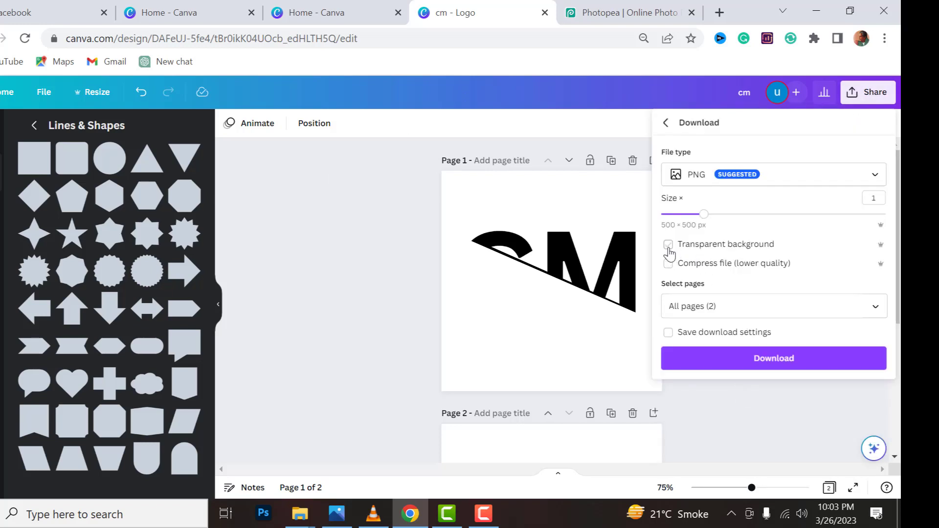
click(665, 309)
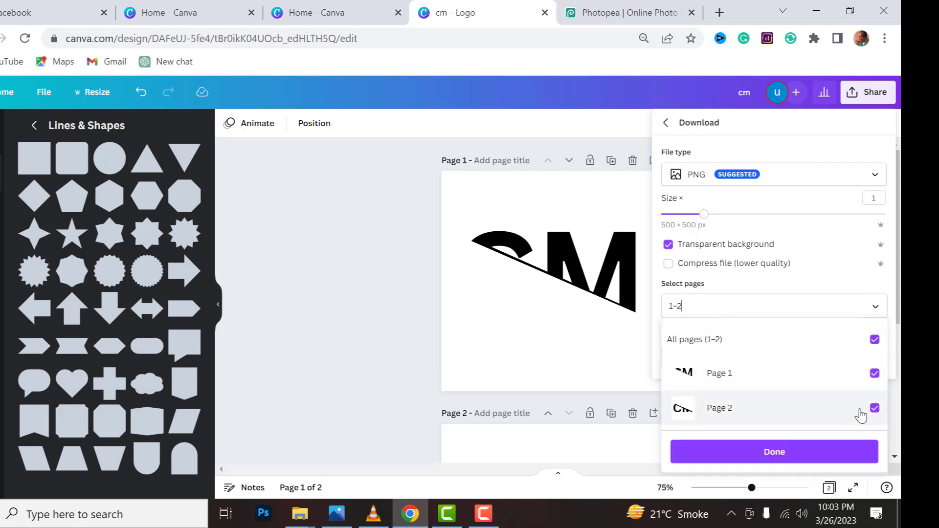
click(860, 412)
click(820, 446)
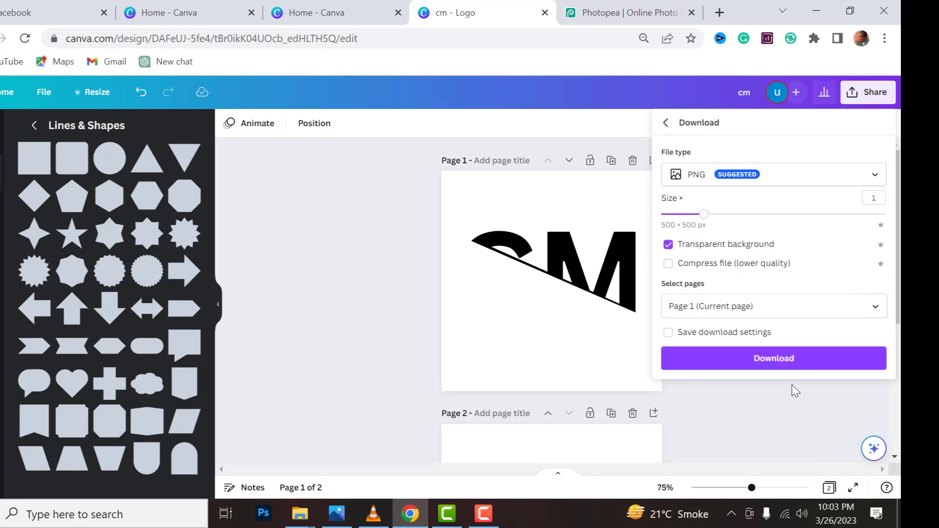
click(776, 361)
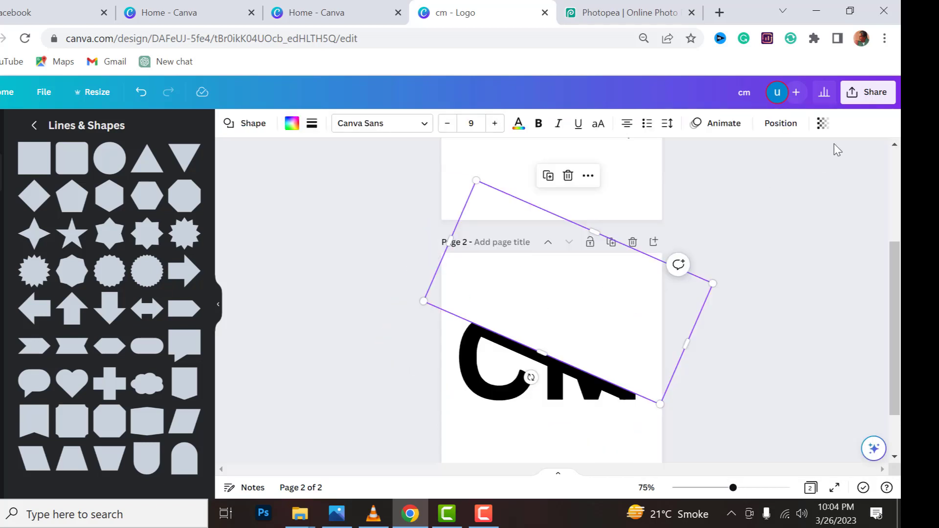
Download only page 2 as a PNG with a transparent background
click(861, 92)
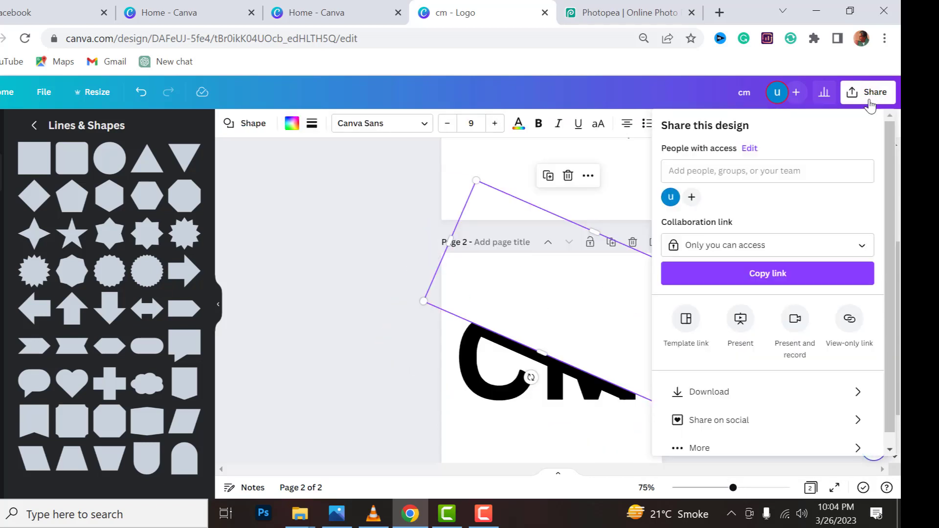
click(734, 404)
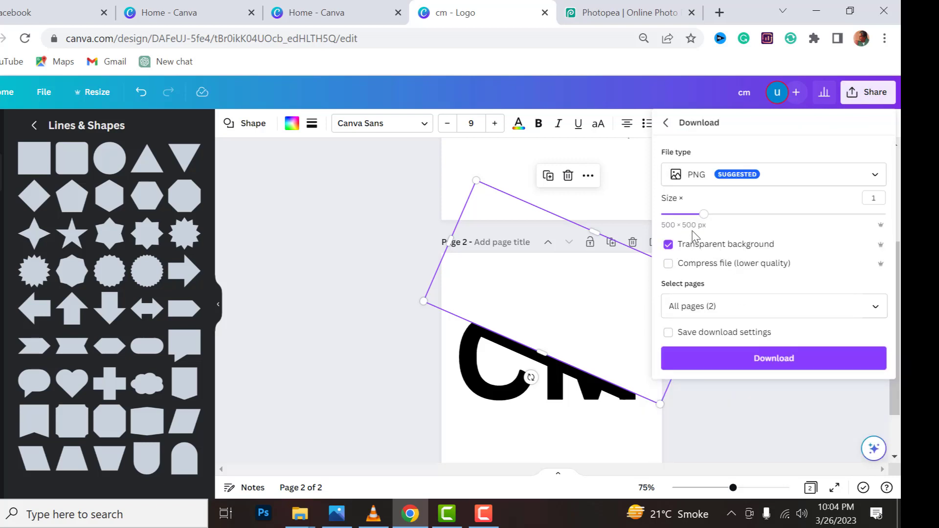
click(729, 308)
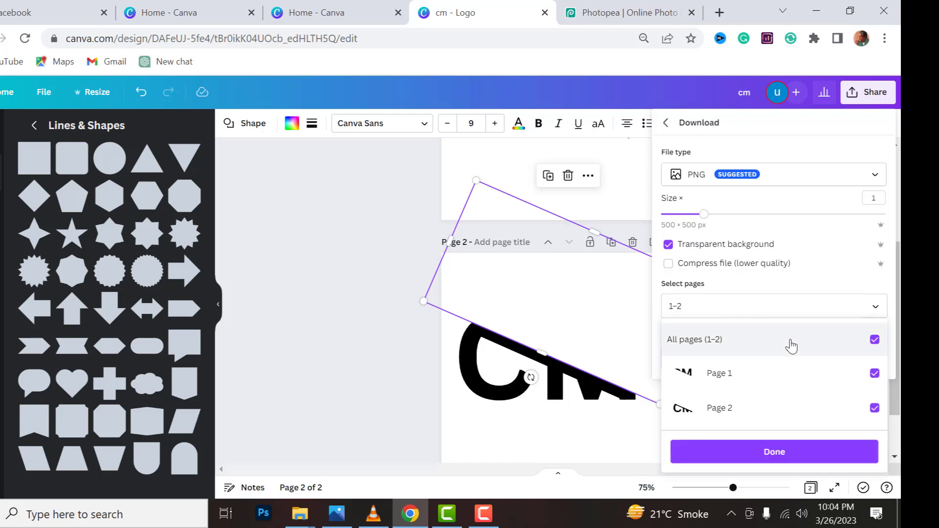
click(801, 384)
click(786, 452)
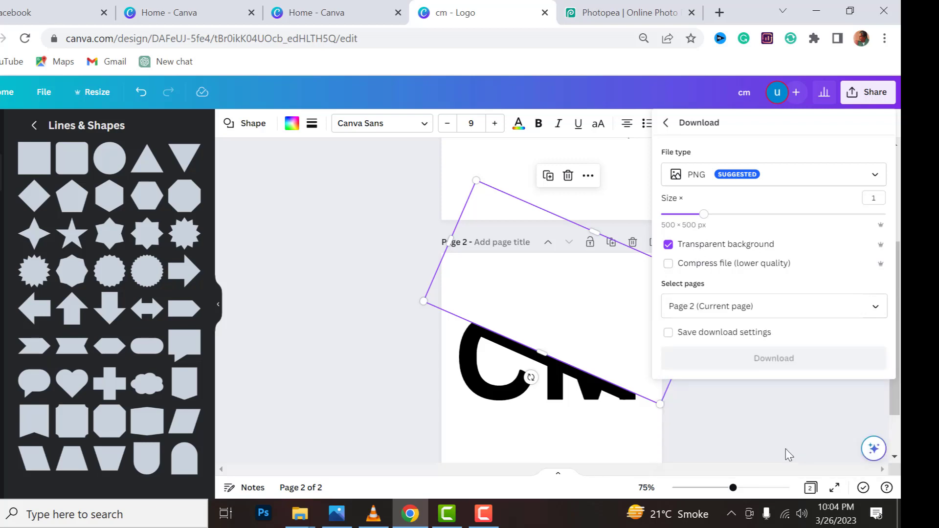
click(746, 365)
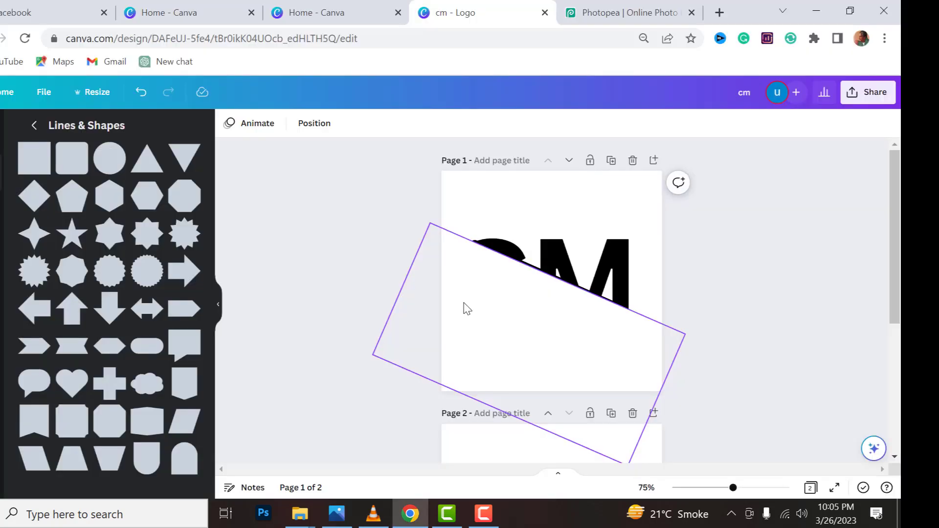
Add a blank third page and upload the image cm (1) from the Downloads folder
scroll(468, 308, down, 5)
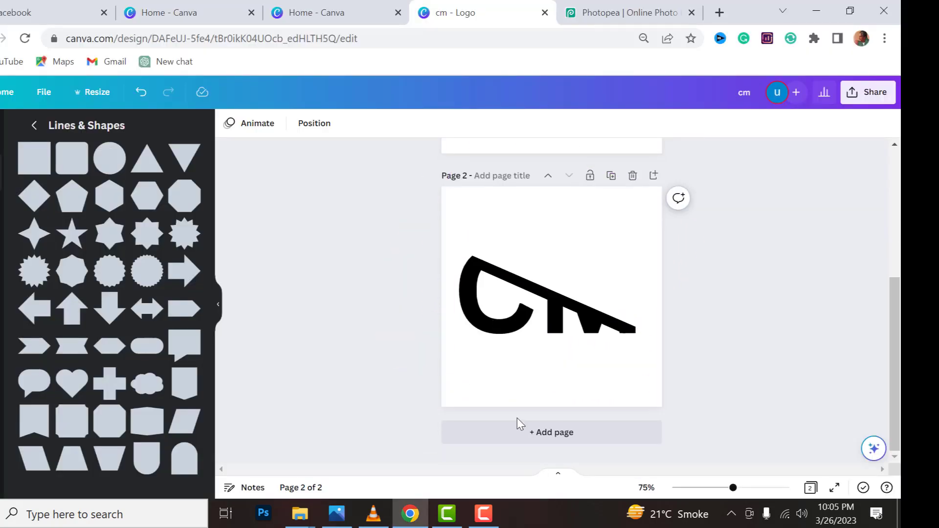
click(528, 438)
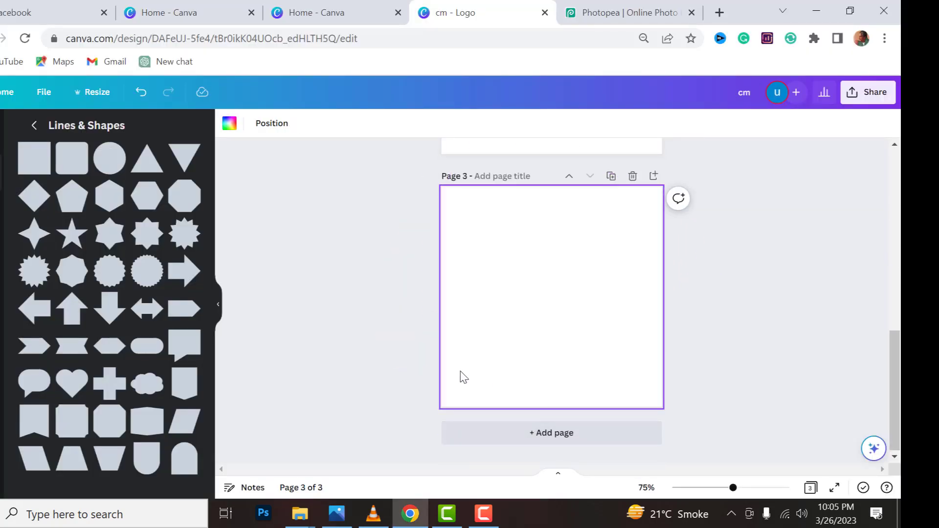
click(1, 260)
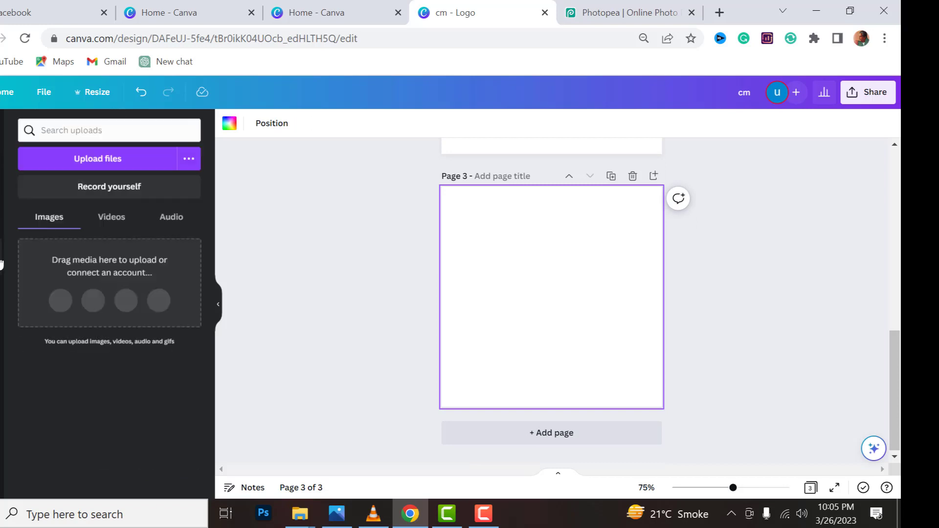
click(100, 157)
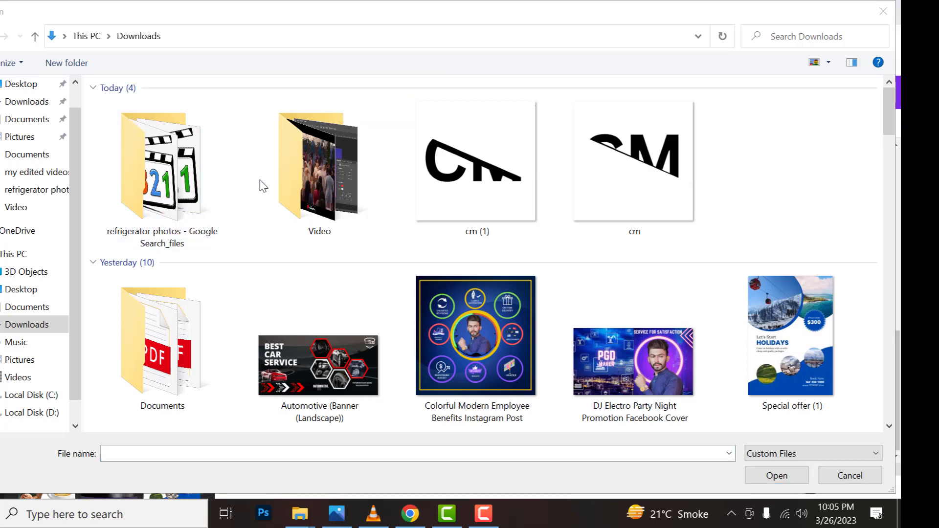
click(482, 231)
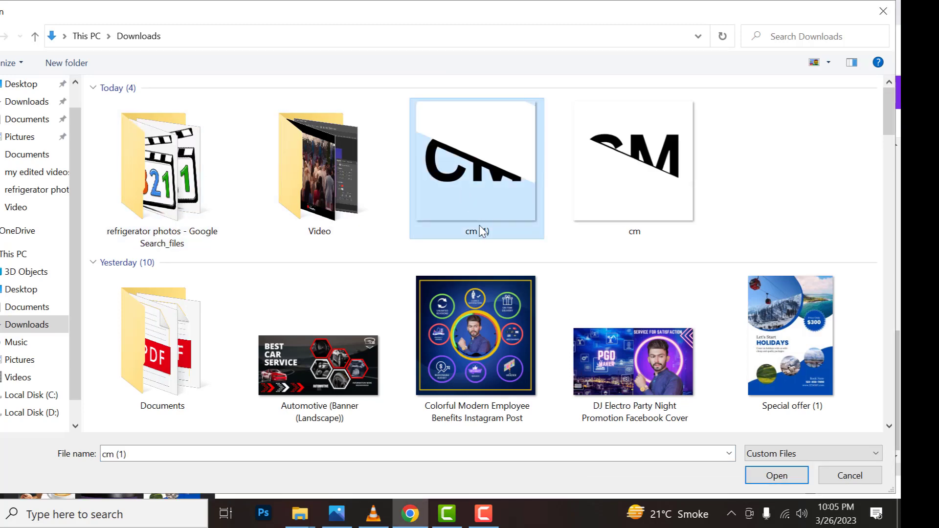
click(778, 477)
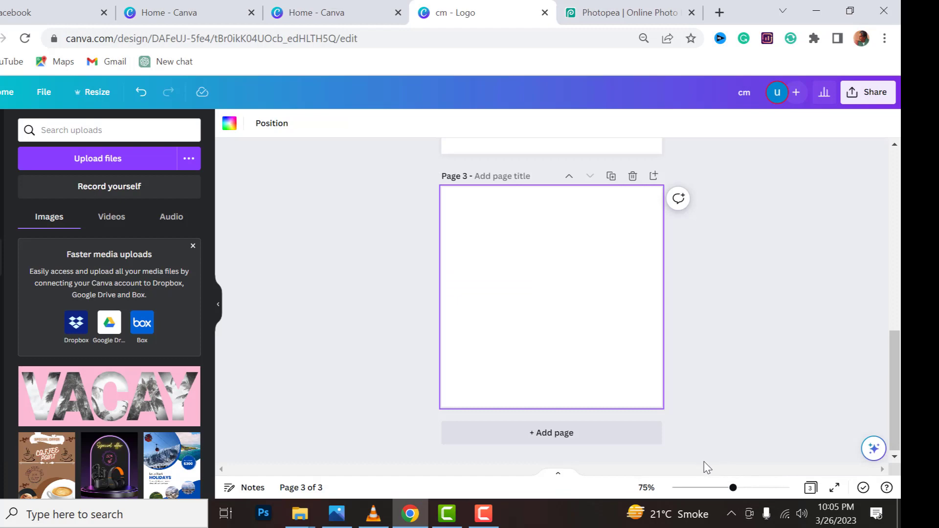
Upload the image cm from the Downloads folder and place the image showing the lower part of the letters on page 3
click(90, 165)
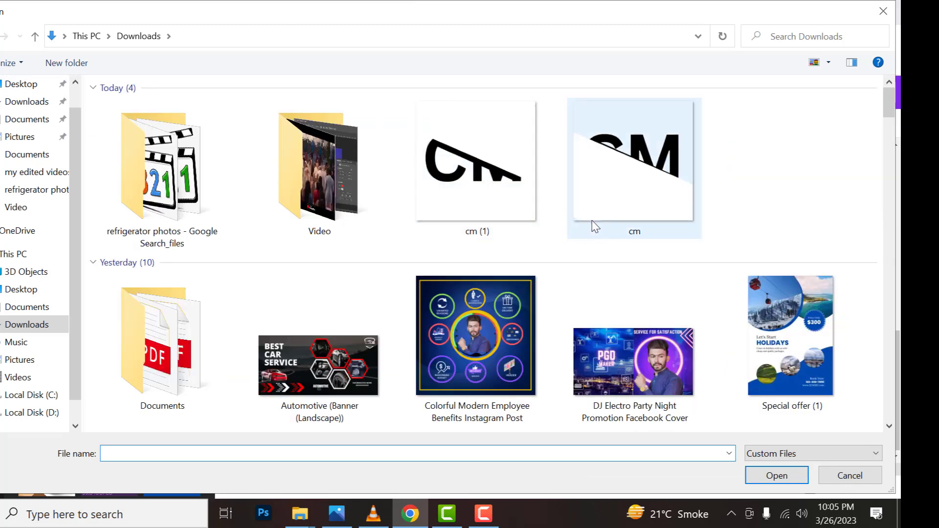
click(582, 218)
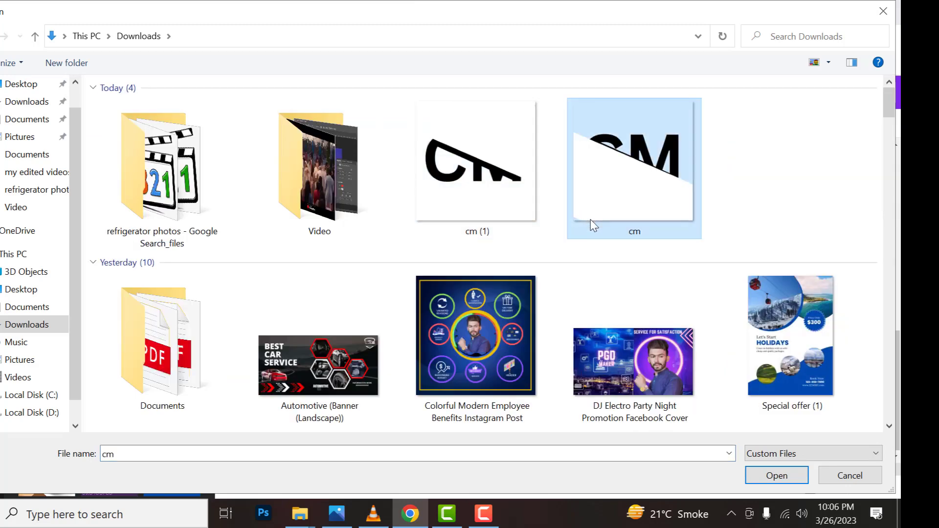
click(757, 474)
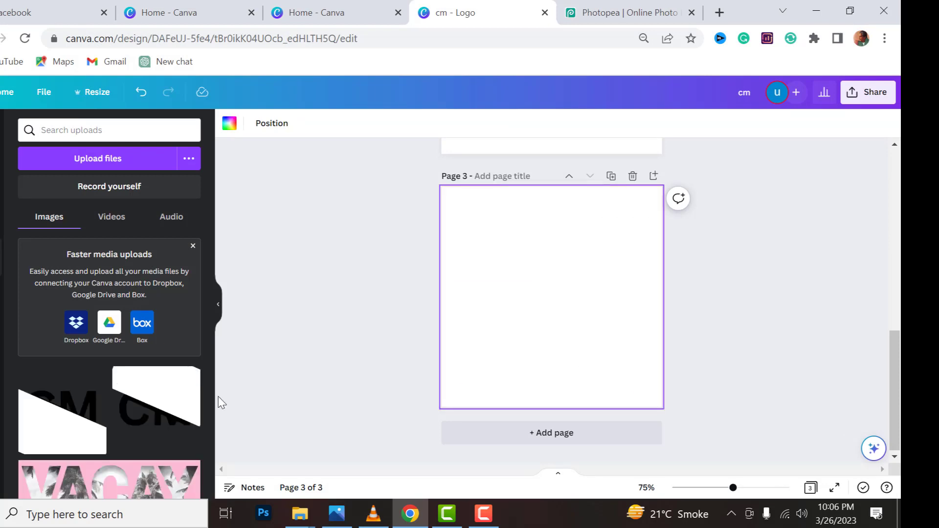
click(156, 396)
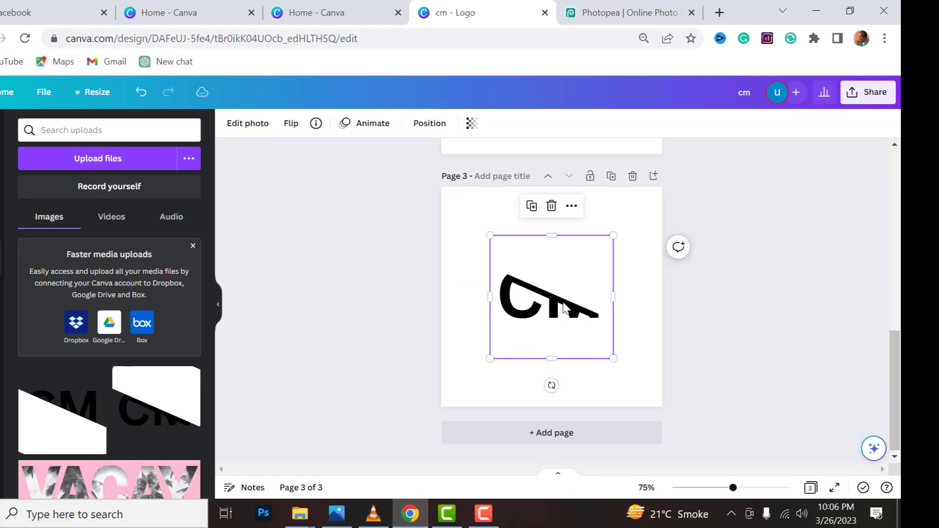
Move the lower letter half aside on page 3, and place and enlarge the image showing the upper part of the letters
drag(563, 308, 522, 356)
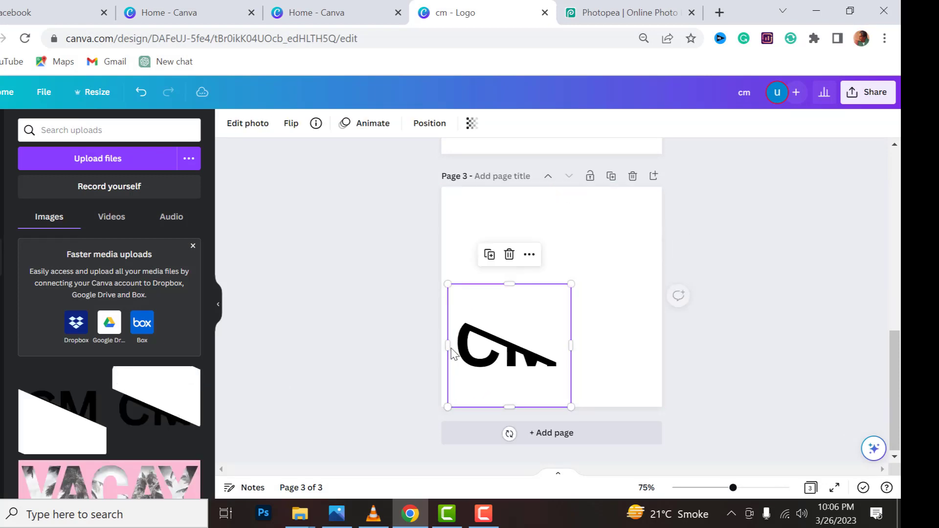
click(84, 411)
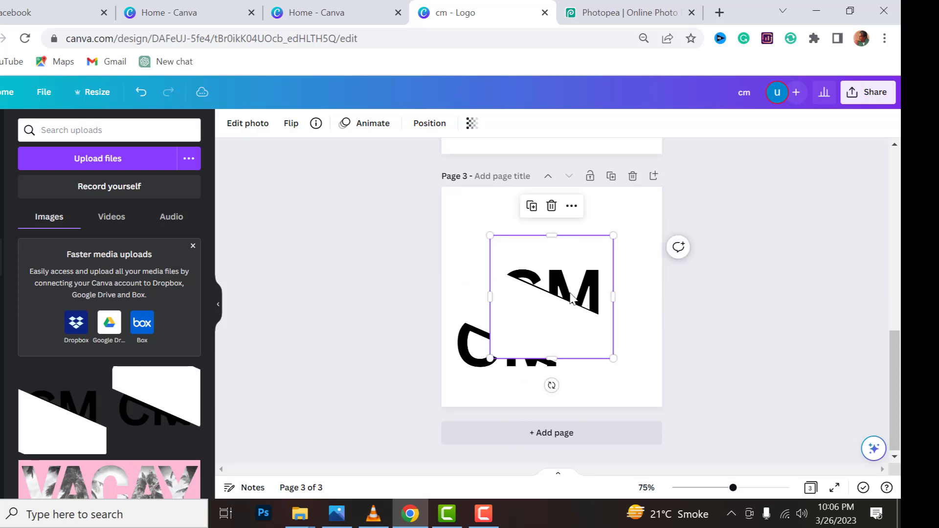
drag(571, 298, 607, 261)
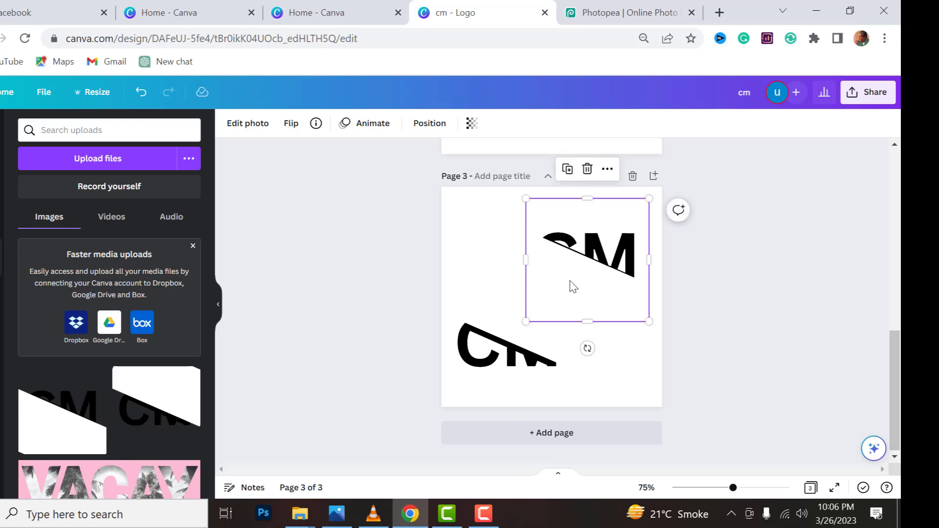
drag(529, 321, 472, 369)
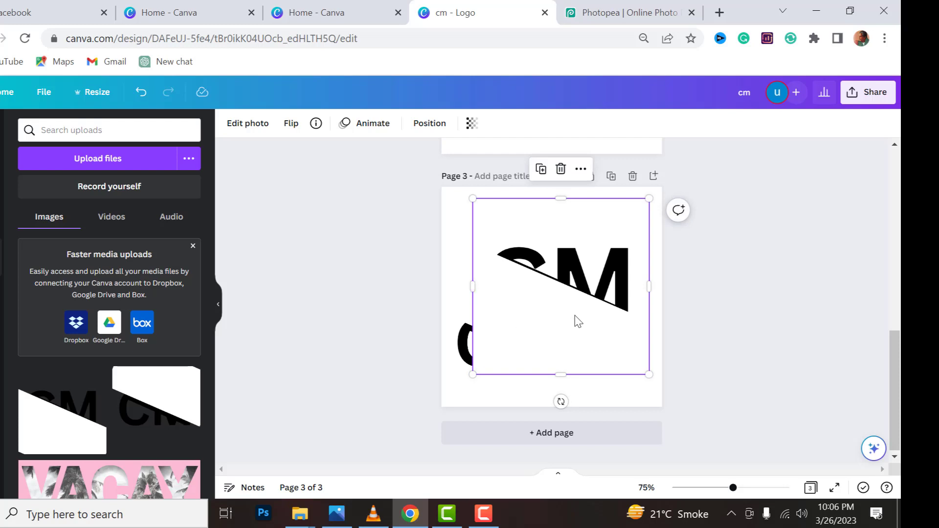
Remove the background from the image showing the upper part of the letters
click(582, 262)
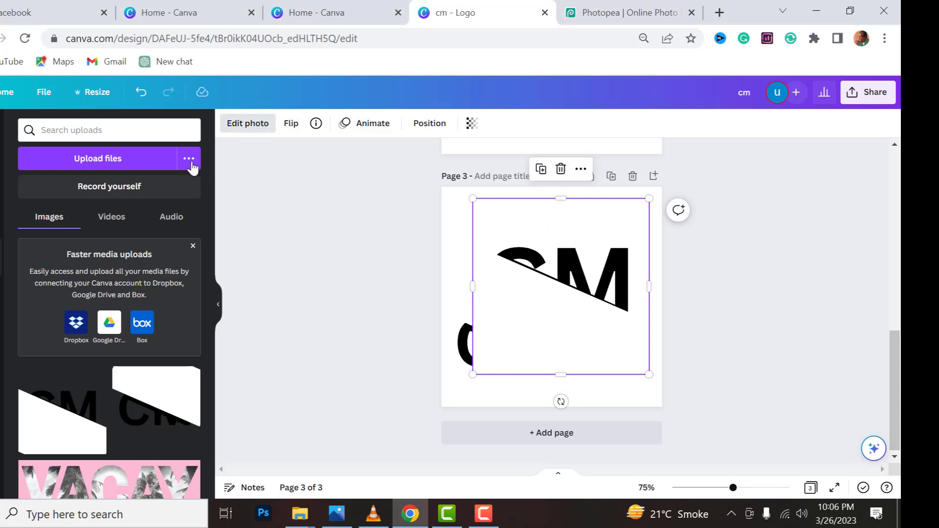
click(240, 126)
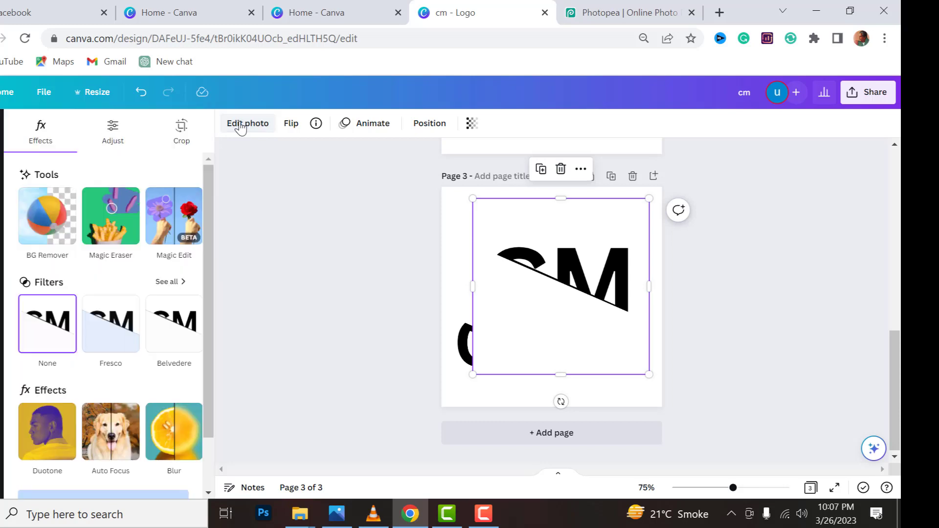
click(62, 224)
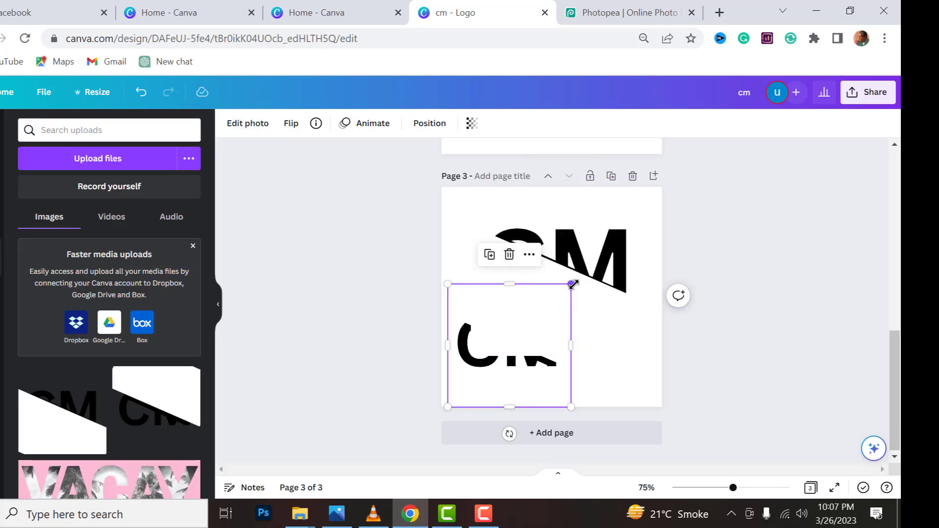
Resize the lower letter half and bring it forward one layer so that it sits in front of the upper half
drag(573, 284, 607, 248)
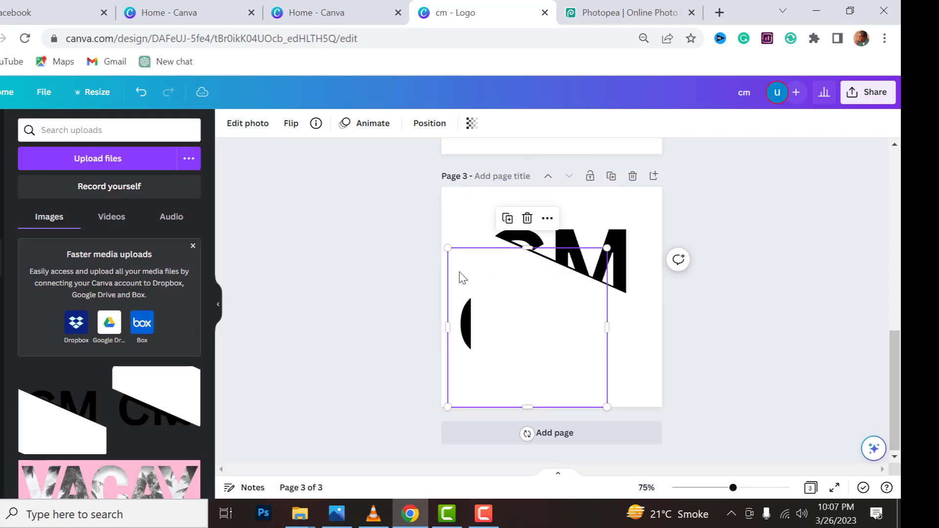
drag(460, 274, 454, 310)
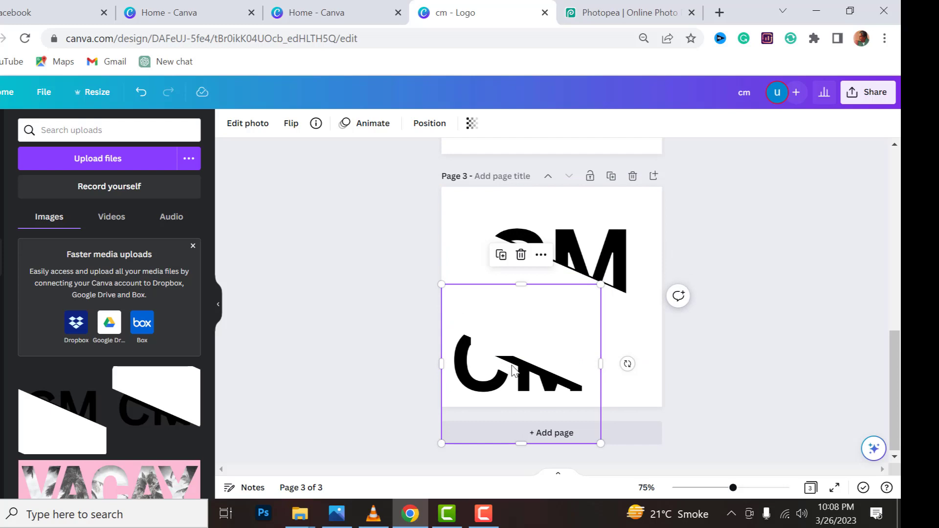
click(540, 256)
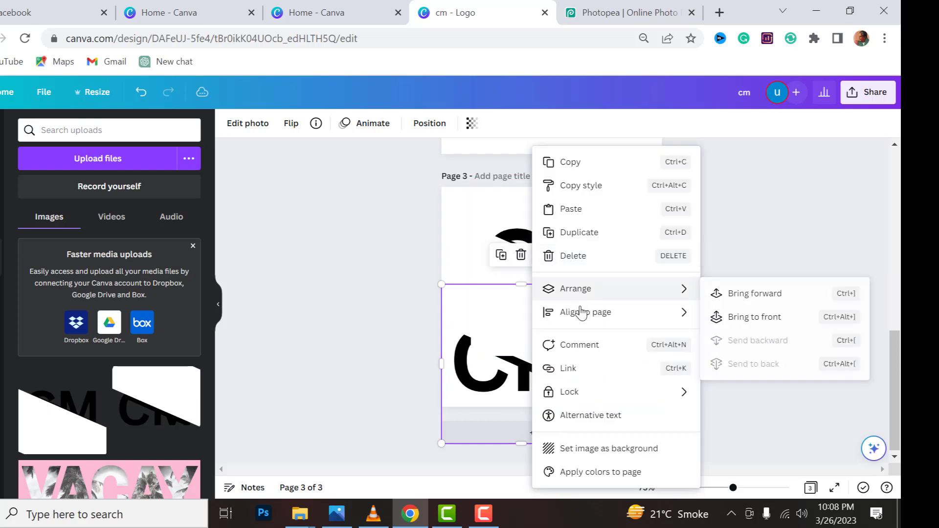
mouse_move(587, 297)
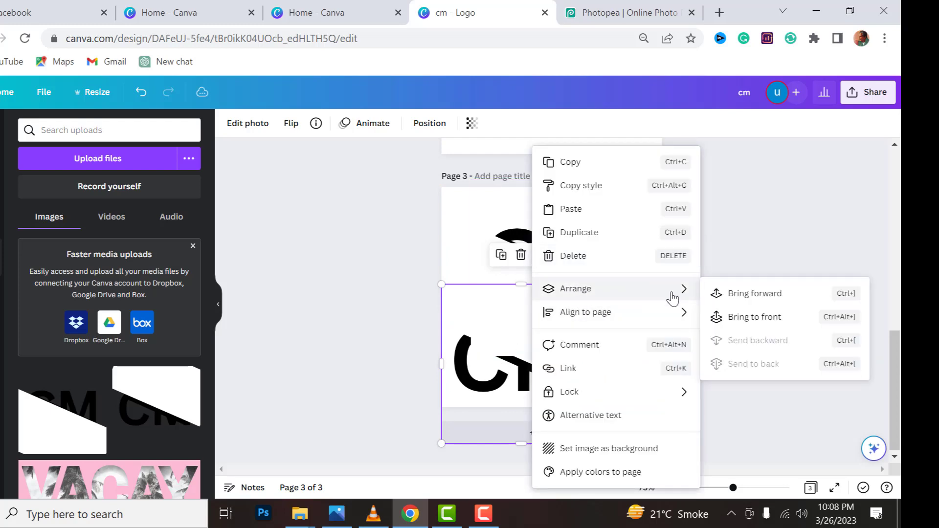
click(740, 300)
drag(520, 366, 541, 307)
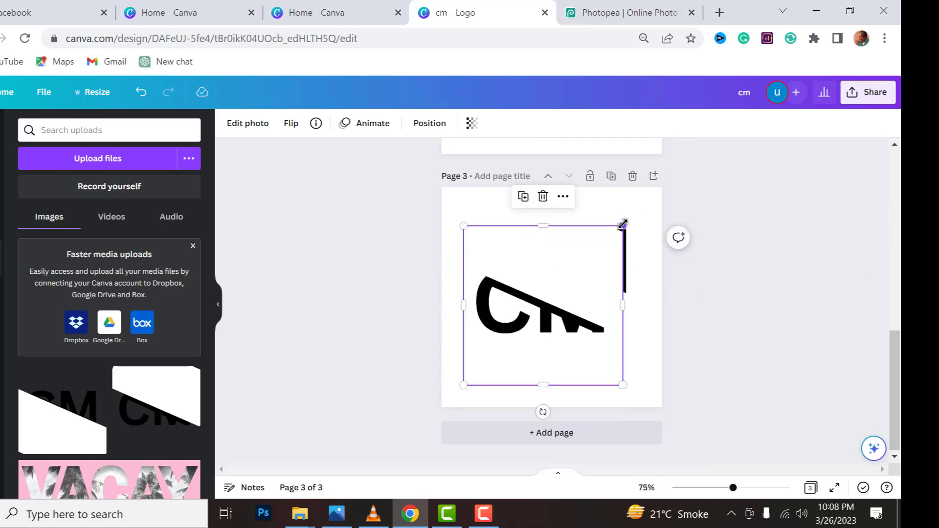
drag(623, 225, 561, 313)
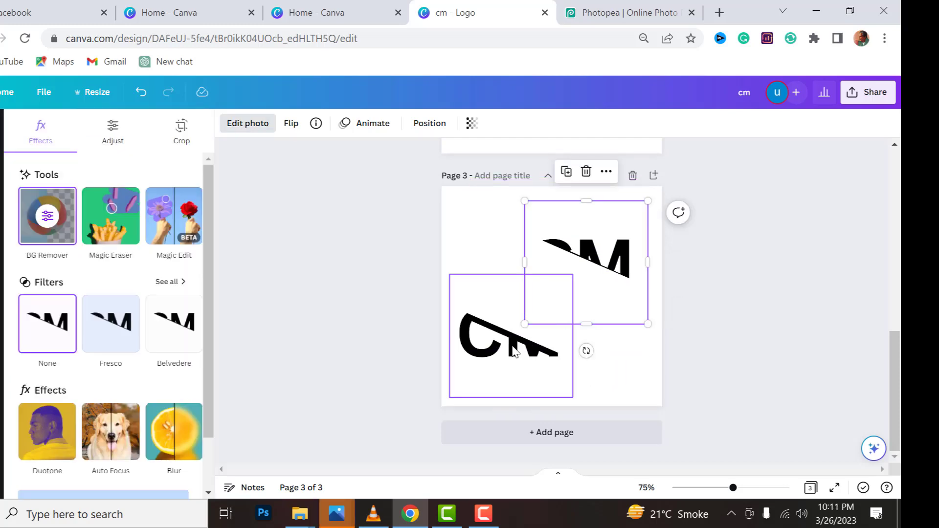
Remove the background from the image showing the lower part of the letters
click(508, 350)
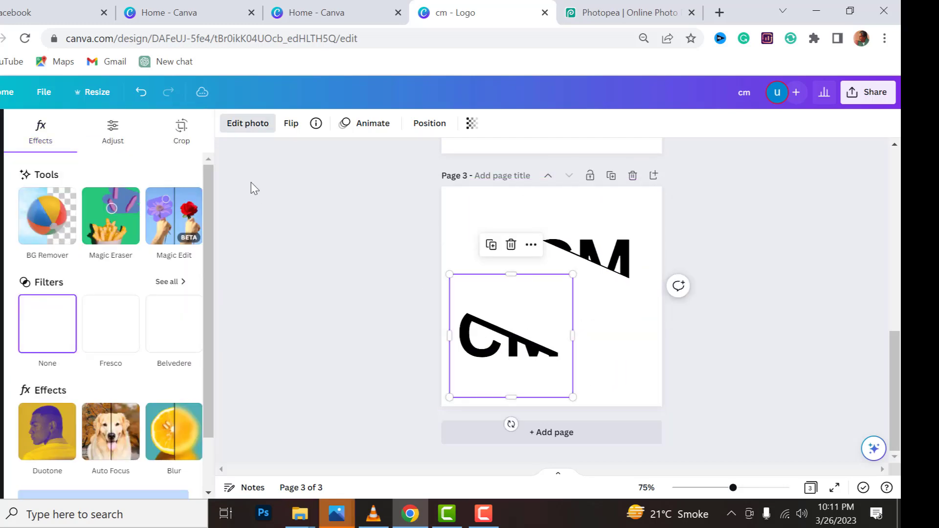
click(245, 128)
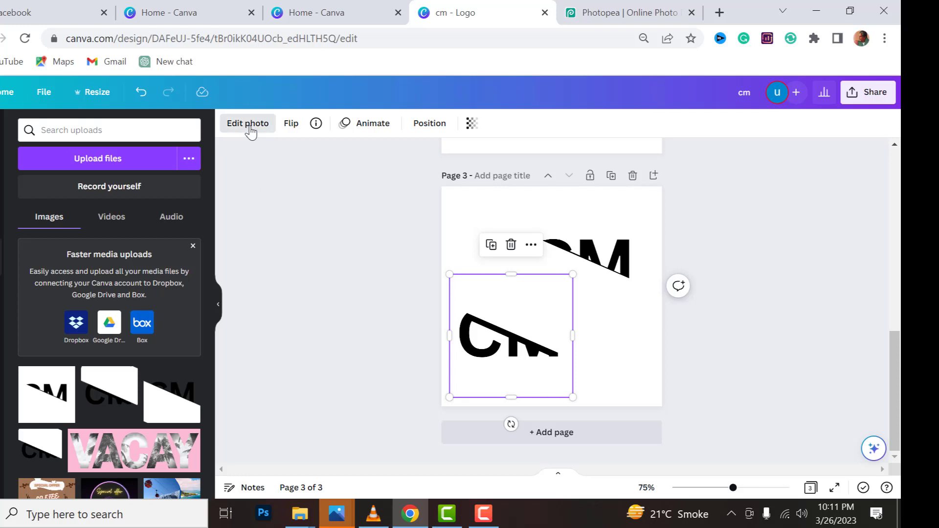
click(248, 128)
click(48, 216)
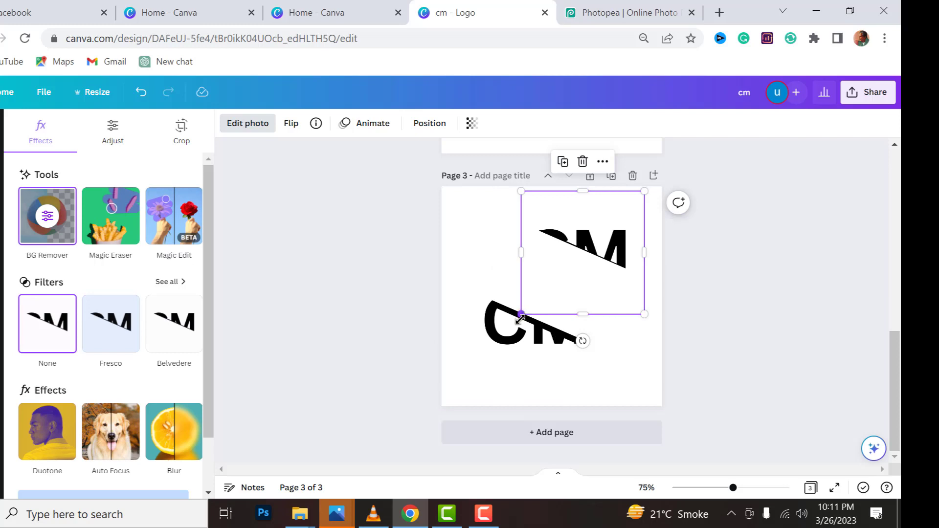
Enlarge the upper letter half and reposition the lower half to line up with it along the diagonal cut
drag(520, 319, 432, 443)
click(497, 362)
drag(486, 388, 495, 355)
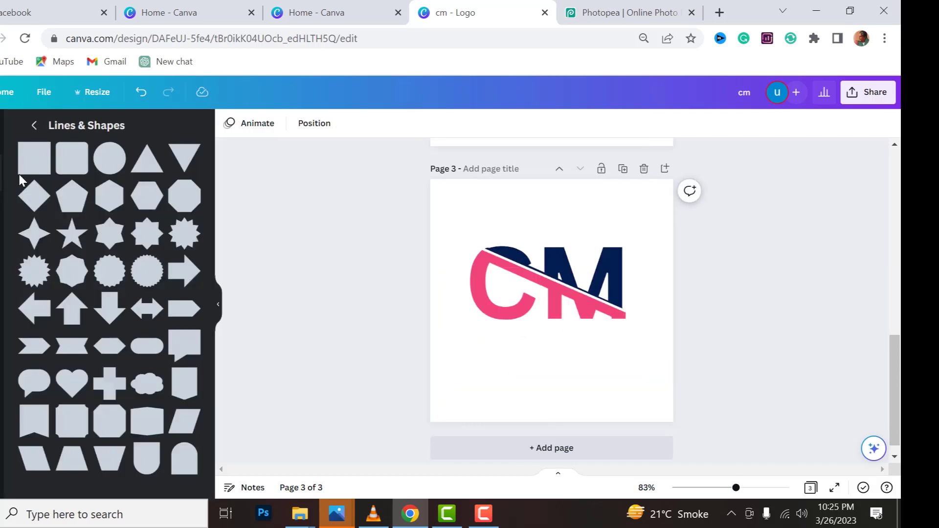
Add a square shape and reshape it into a thin horizontal bar directly below the CM letters
click(27, 172)
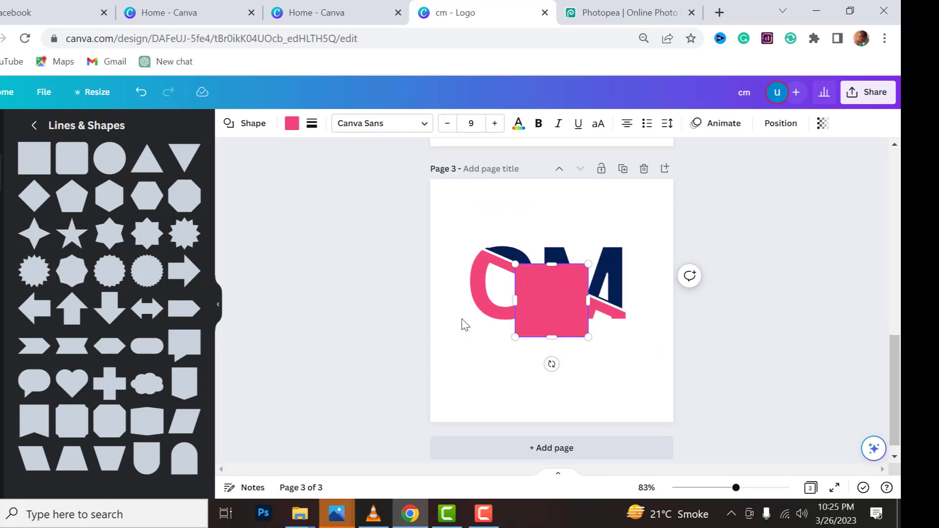
drag(515, 301, 456, 301)
drag(520, 266, 535, 332)
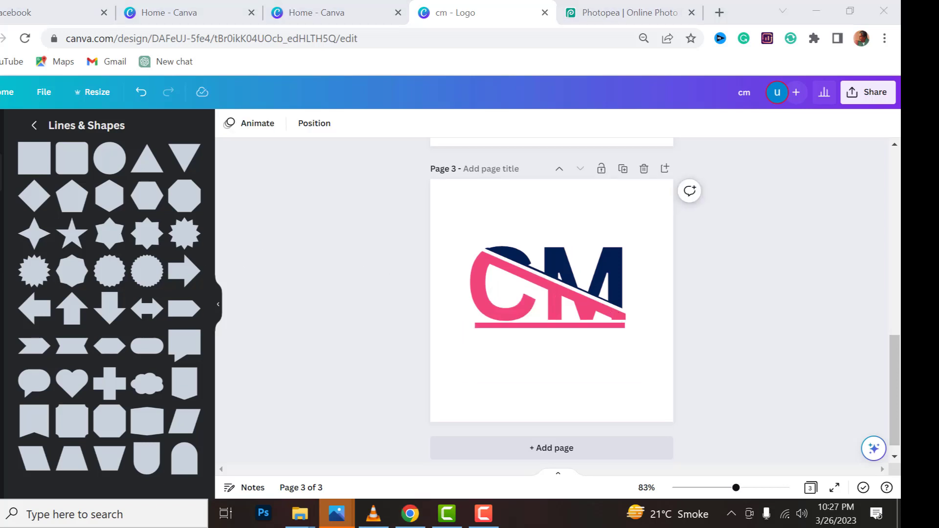
Add a heading to page 3 that reads CREATIVE MASTER, with bold turned off
click(2, 300)
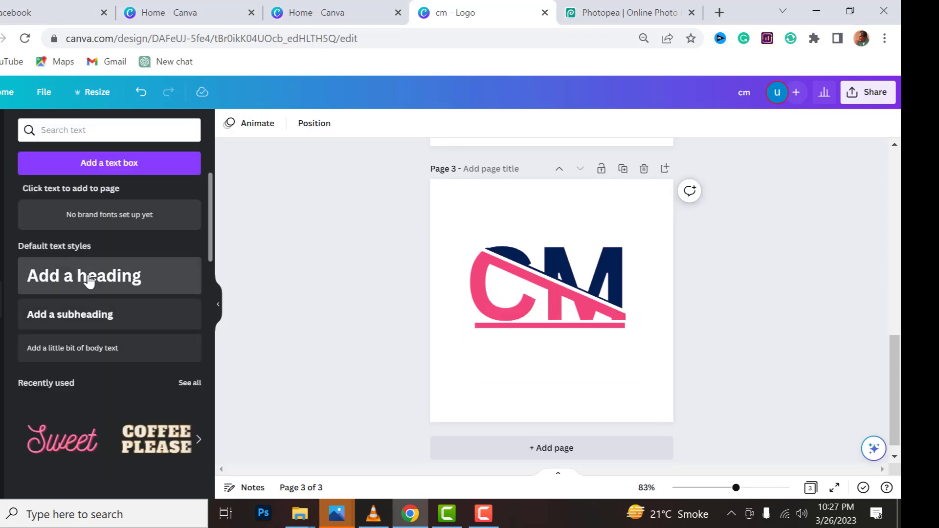
click(88, 281)
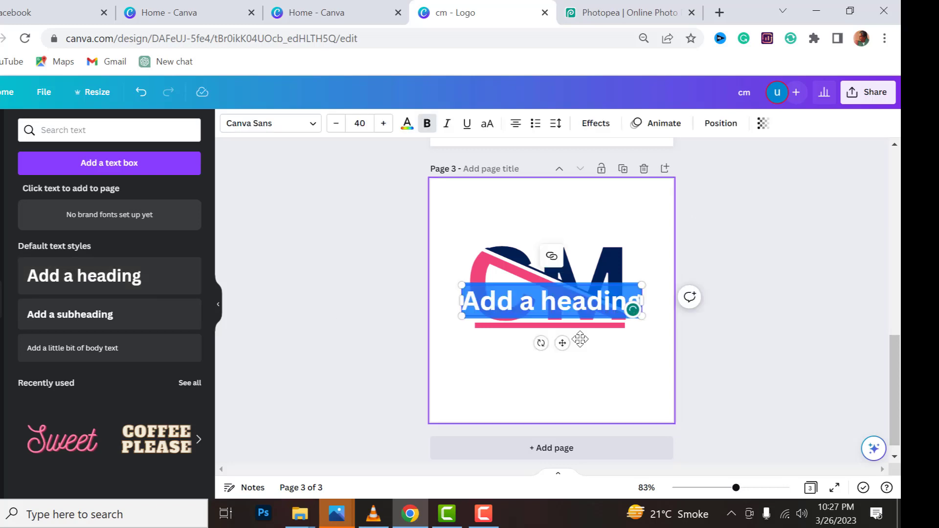
click(641, 300)
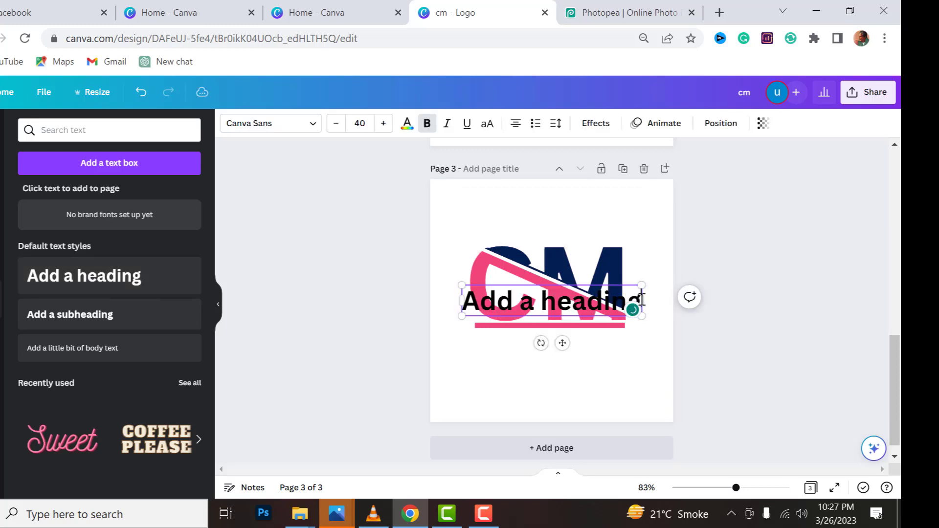
key(BackSpace)
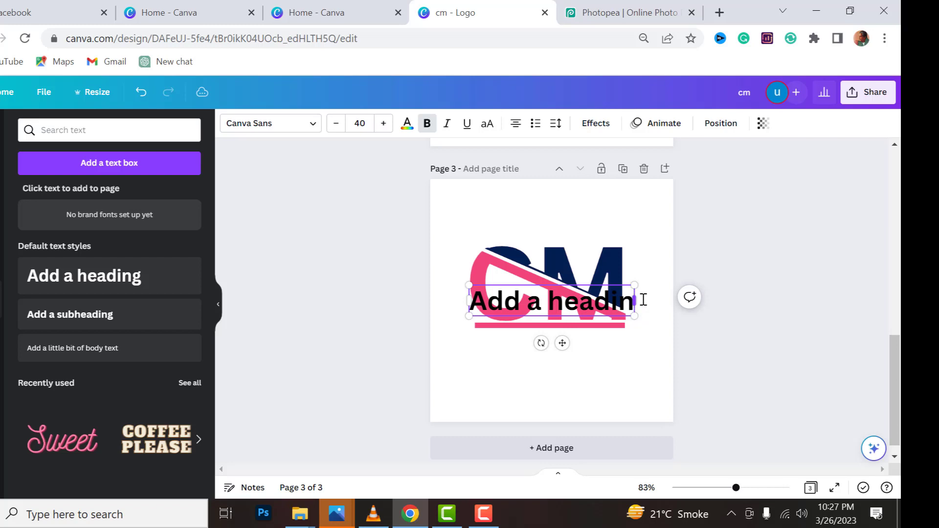
key(BackSpace)
key(BackSpace)
key(BackSpace)
key(BackSpace)
key(BackSpace)
key(BackSpace)
key(BackSpace)
key(BackSpace)
key(BackSpace)
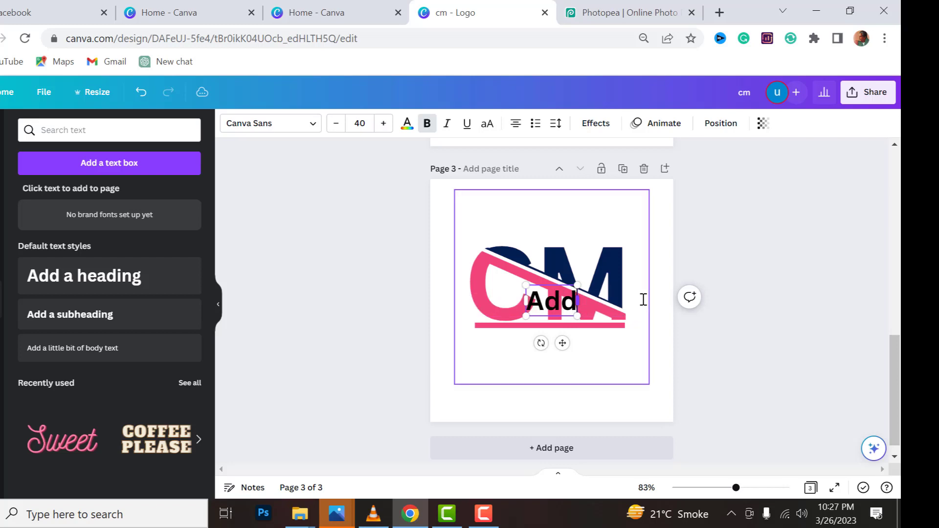
key(BackSpace)
key(BackSpace)
key(BackSpace)
key(ctrl+b)
text(CR)
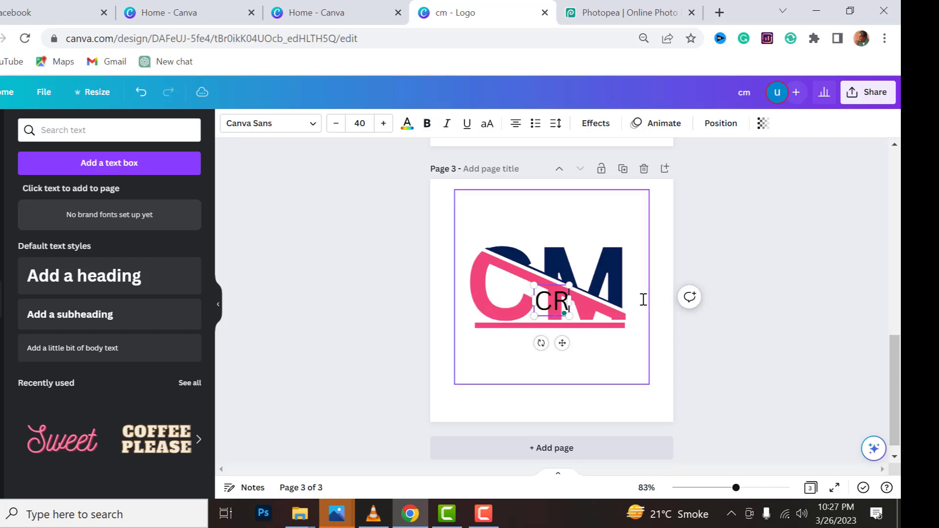
text(EATI)
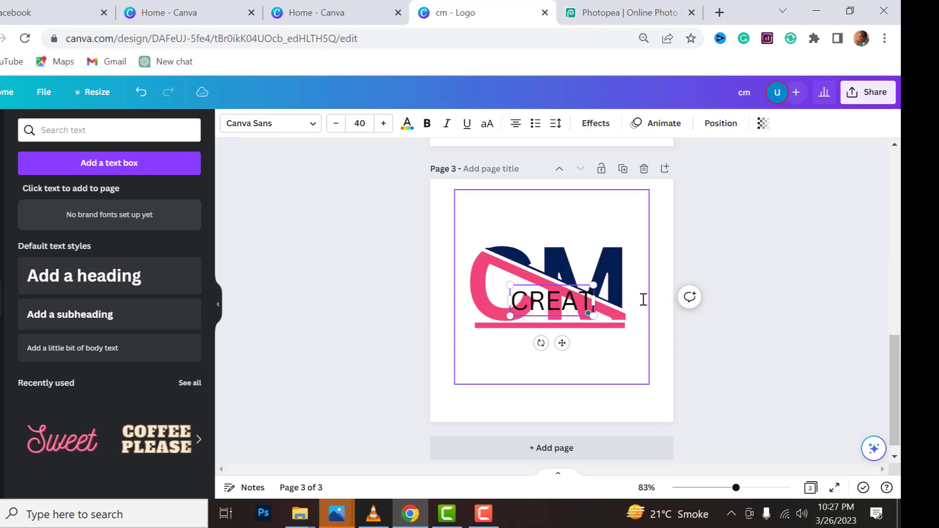
text(VE)
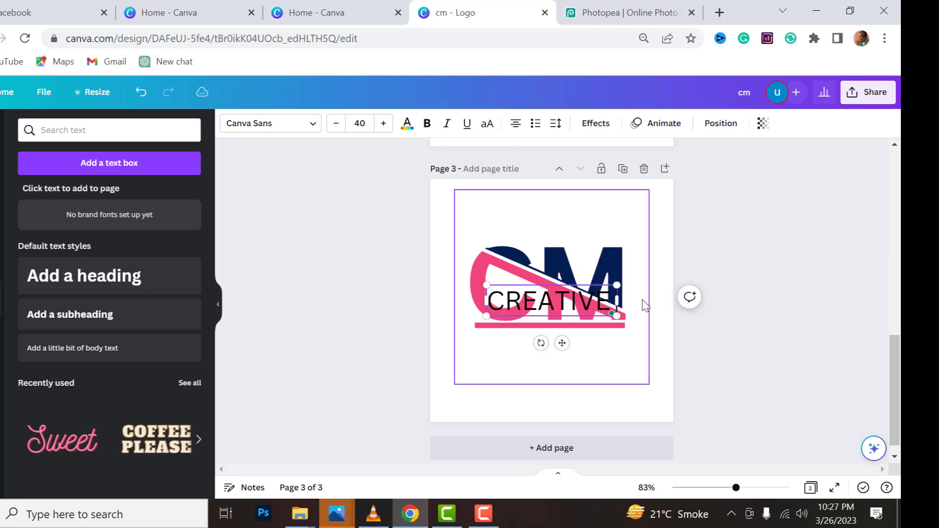
text( MAS)
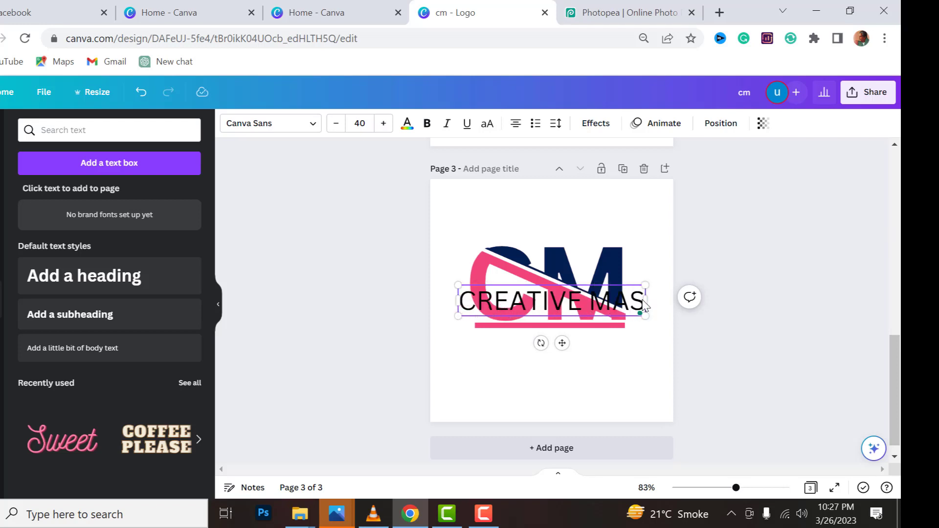
text(TER)
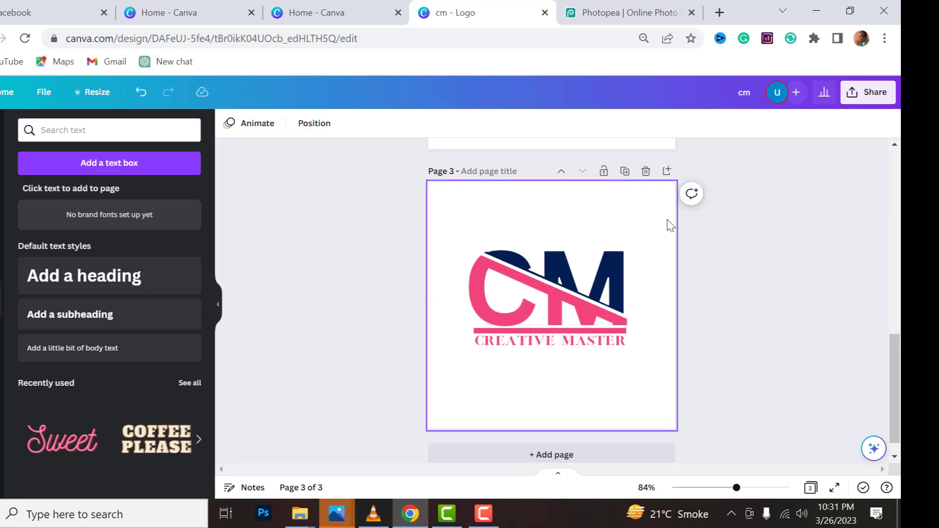
Position the grouped logo on page 3 and deselect it
drag(666, 217, 490, 371)
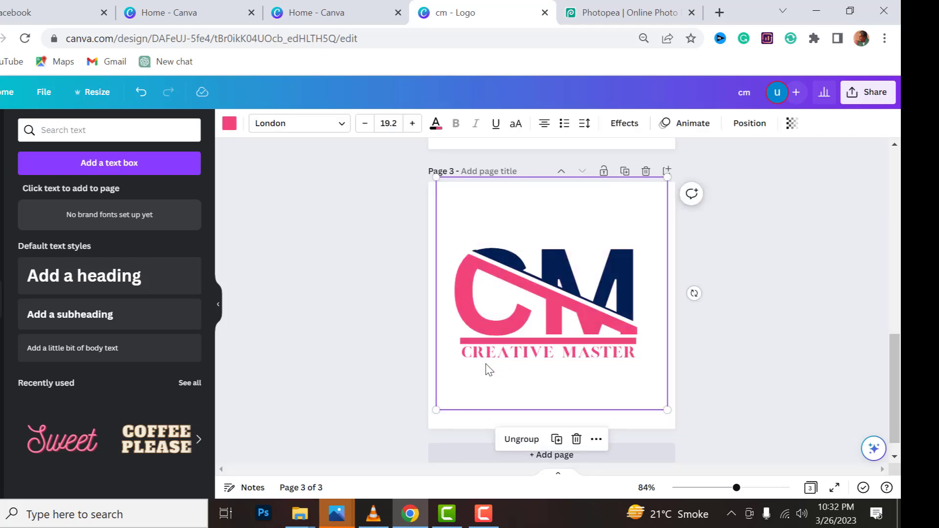
click(754, 362)
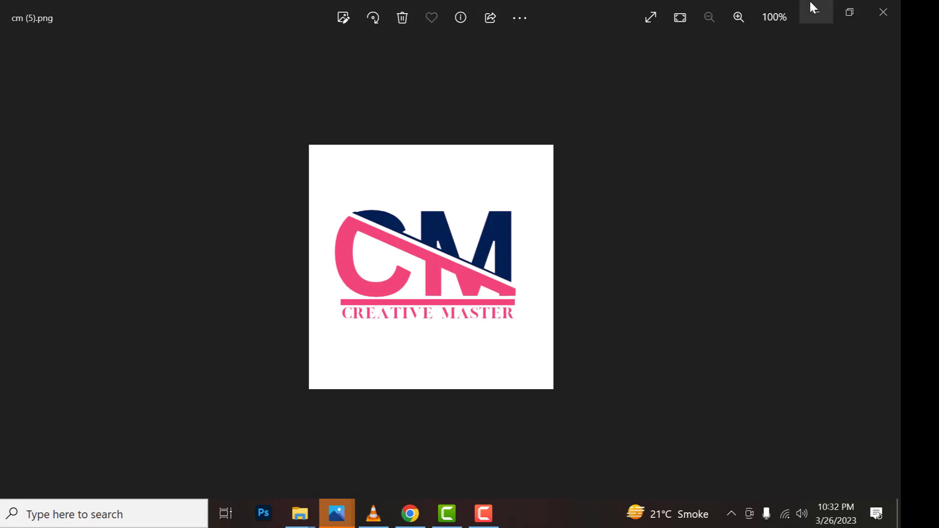
Examine the exported logo image cm (5).png at several zoom levels and close it to return to the design
scroll(654, 135, up, 5)
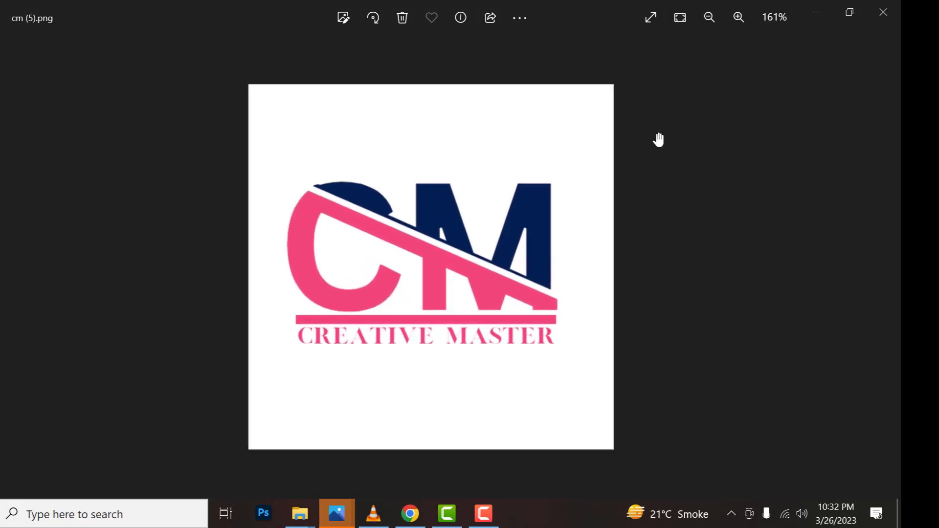
scroll(659, 139, down, 4)
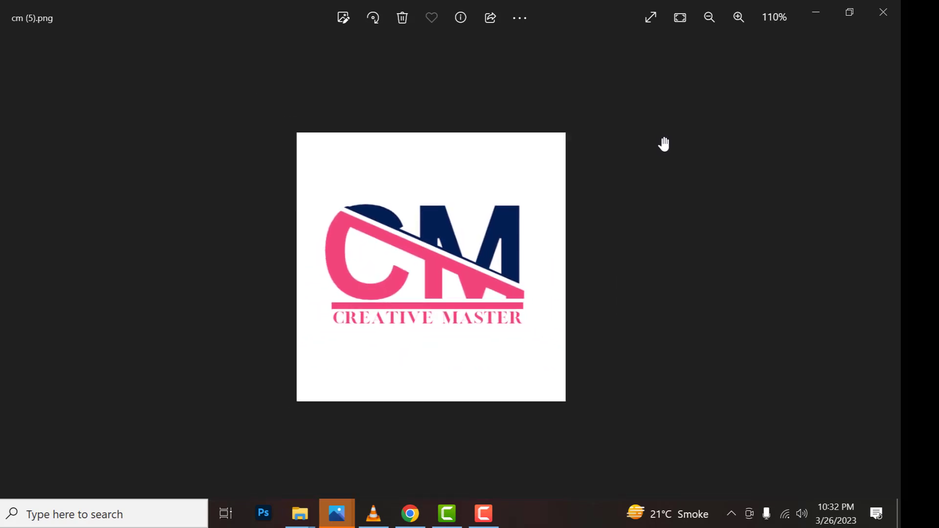
scroll(664, 146, up, 2)
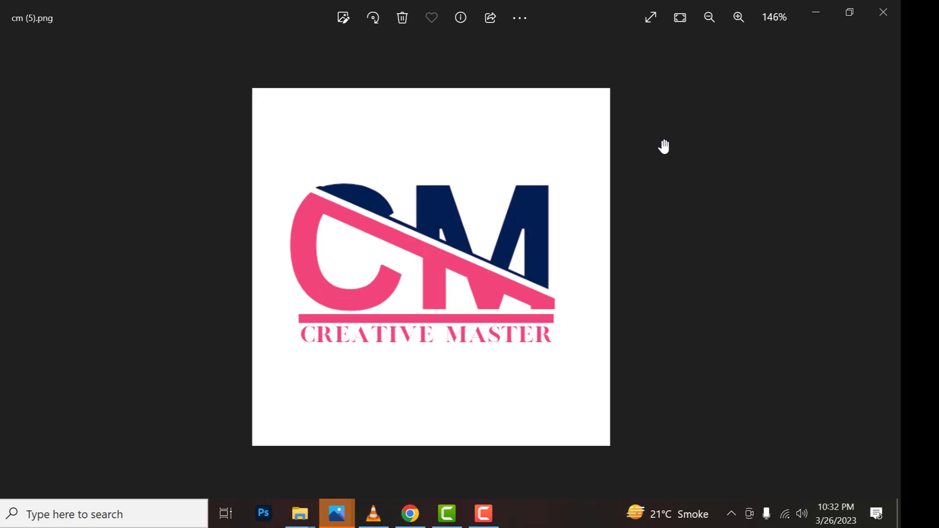
click(884, 15)
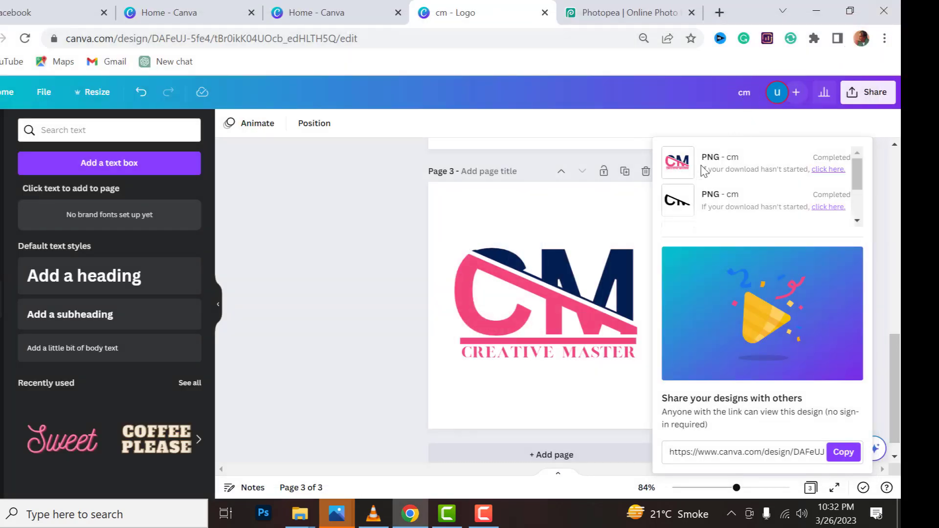
Dismiss the download summary, switch to Photopea and open the Office Wall Logo Mockup template
click(395, 278)
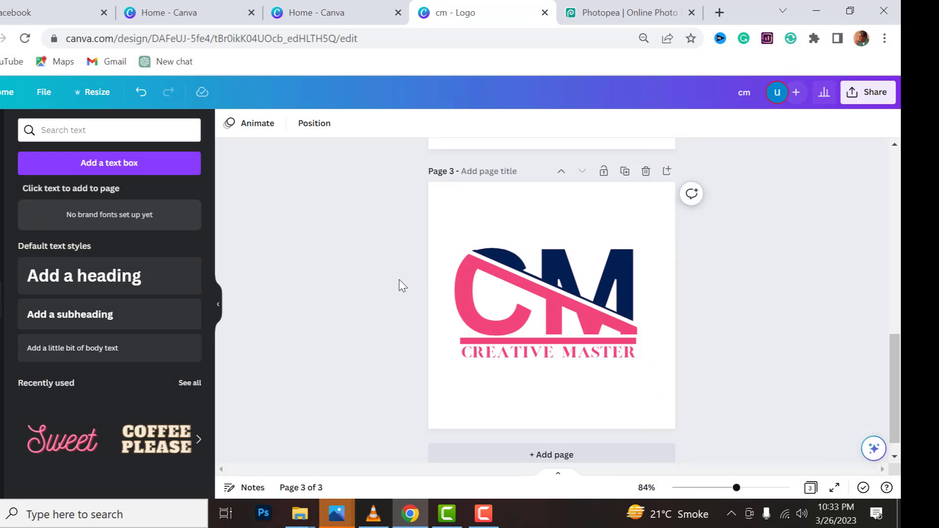
key(ctrl+Tab)
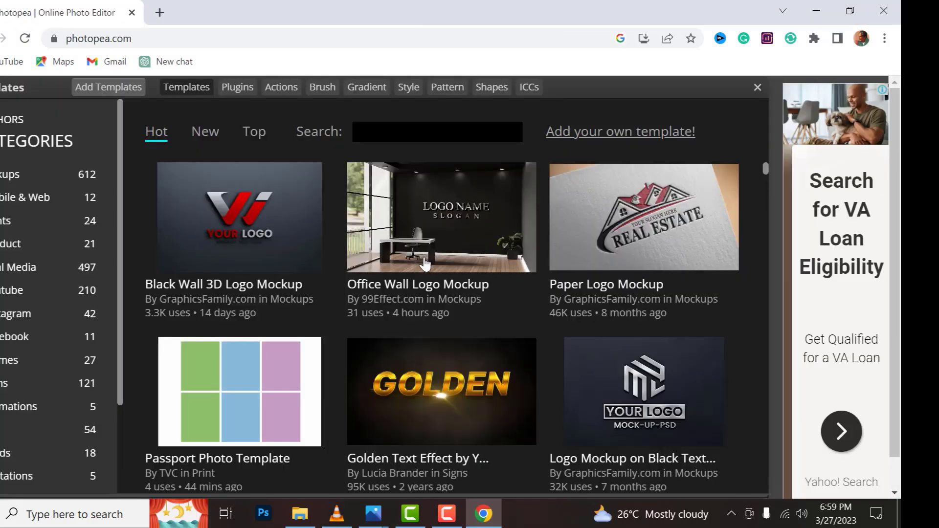
click(424, 266)
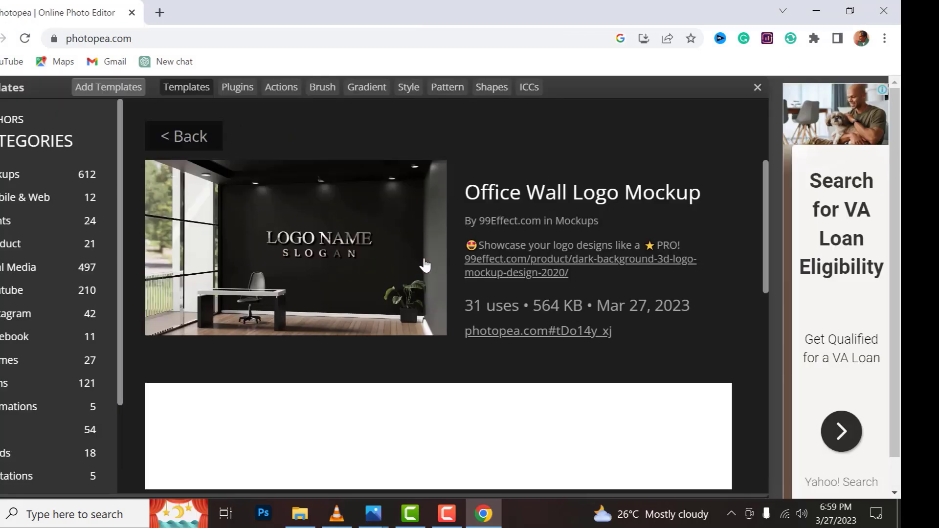
click(511, 337)
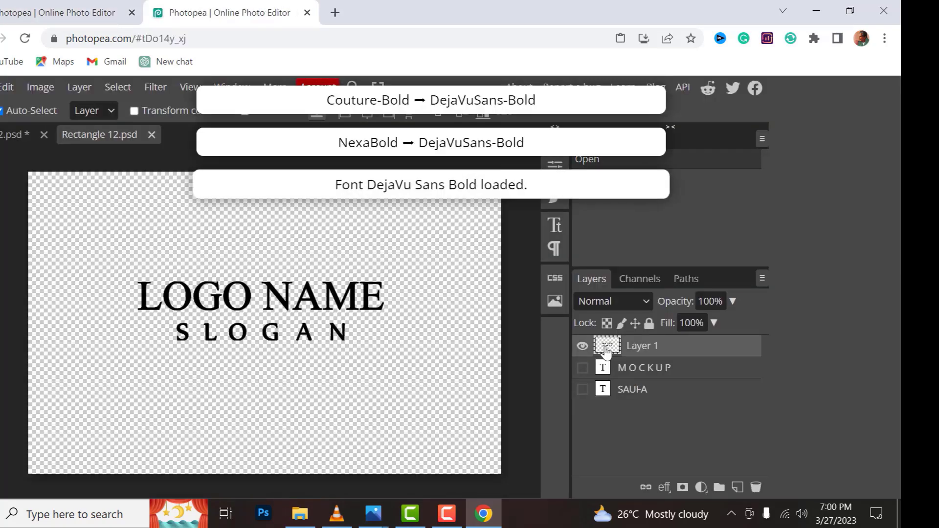
Hide the placeholder Layer 1 in Rectangle 12.psd and paste in the cm.png logo copied from the image viewer
click(584, 346)
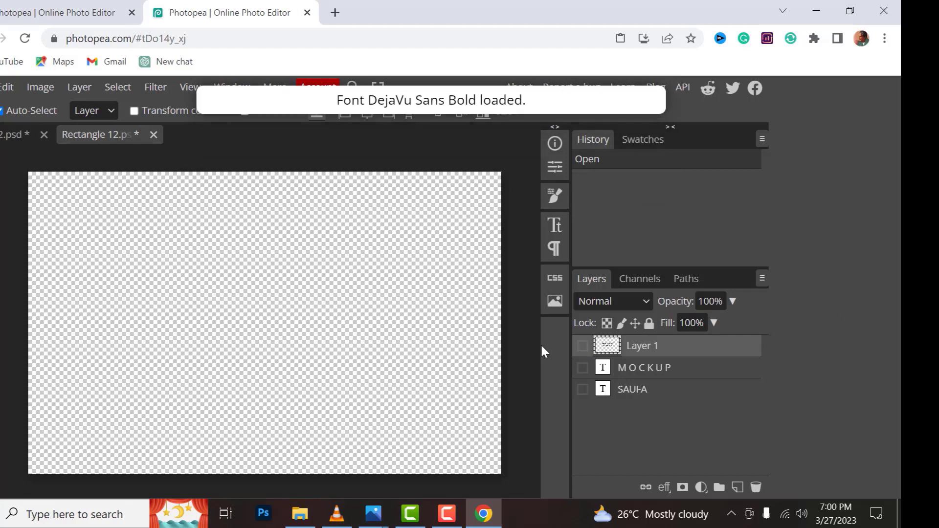
key(alt+Tab)
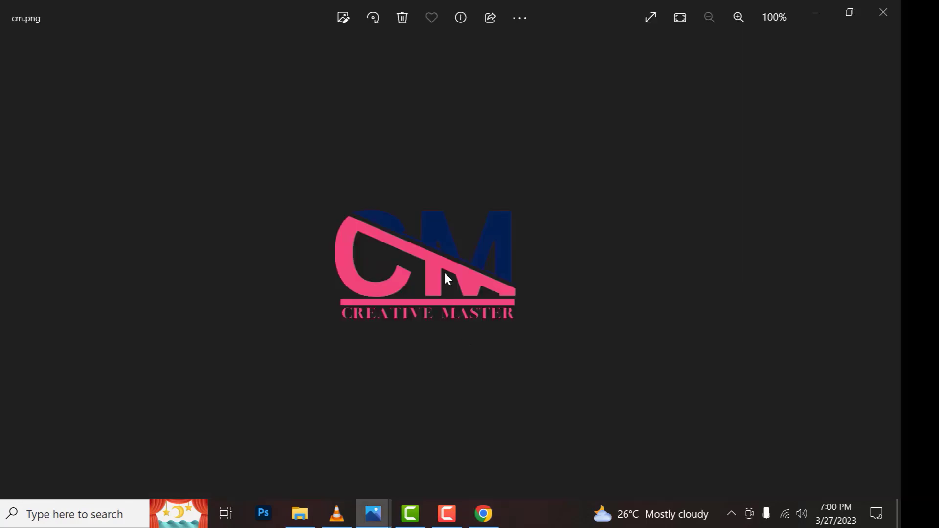
click(512, 18)
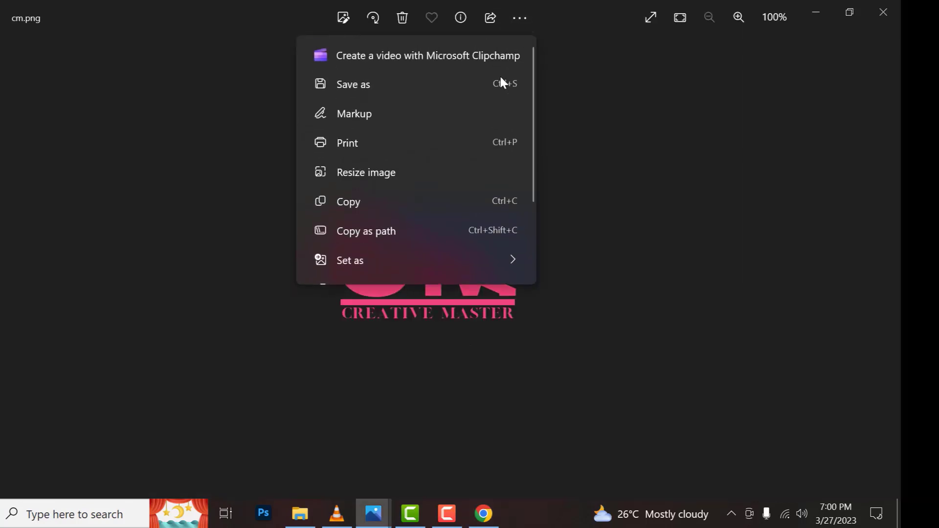
click(377, 203)
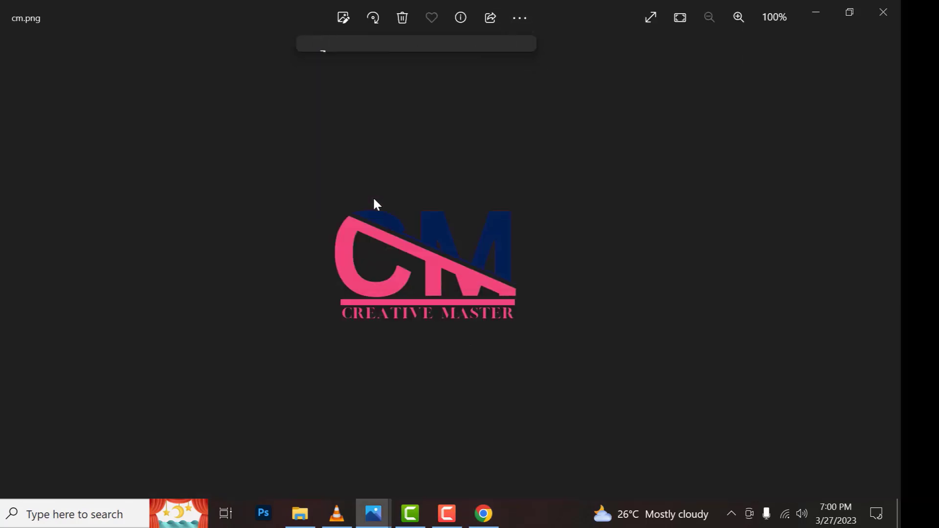
click(815, 14)
key(ctrl+v)
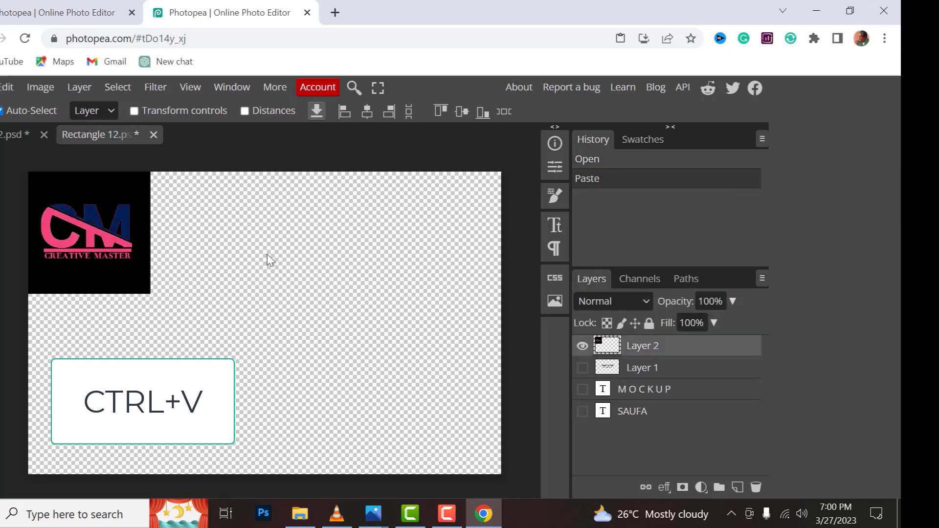
Move the pasted logo to the centre of the Rectangle 12.psd canvas and save the smart object
drag(107, 222, 281, 289)
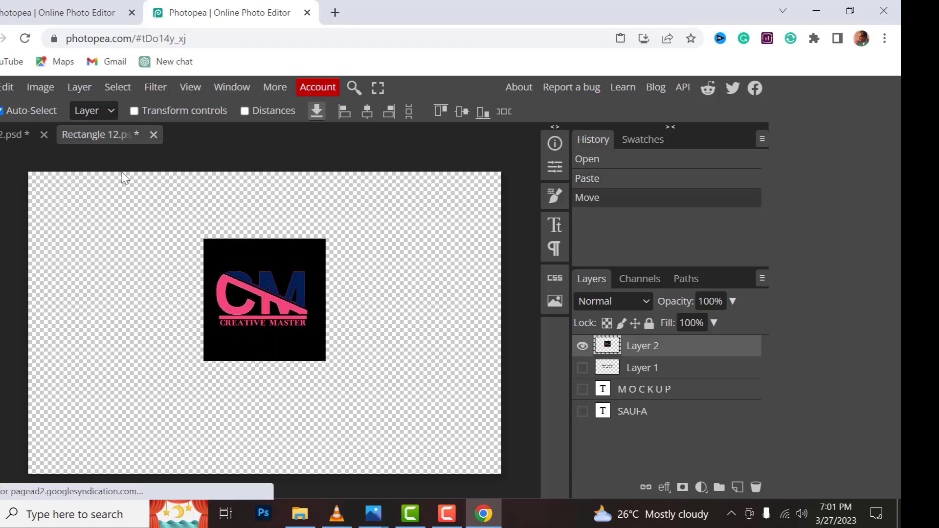
click(2, 87)
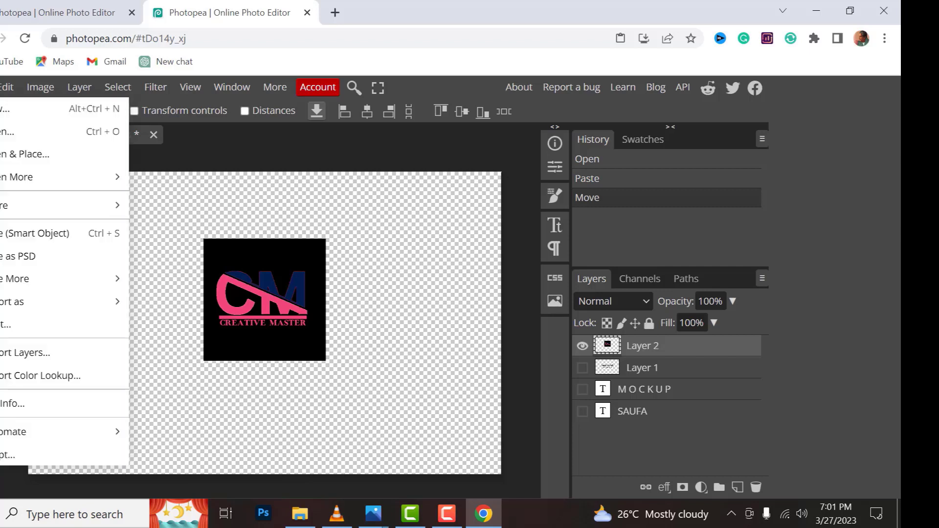
click(11, 235)
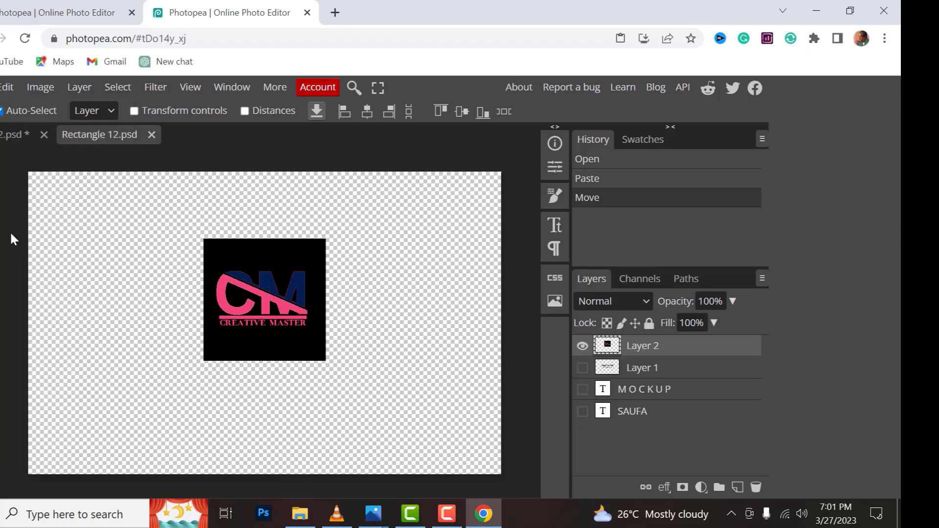
Return to the office wall mockup document and export it as a 1500 × 1000 px PNG at 100% quality
click(23, 137)
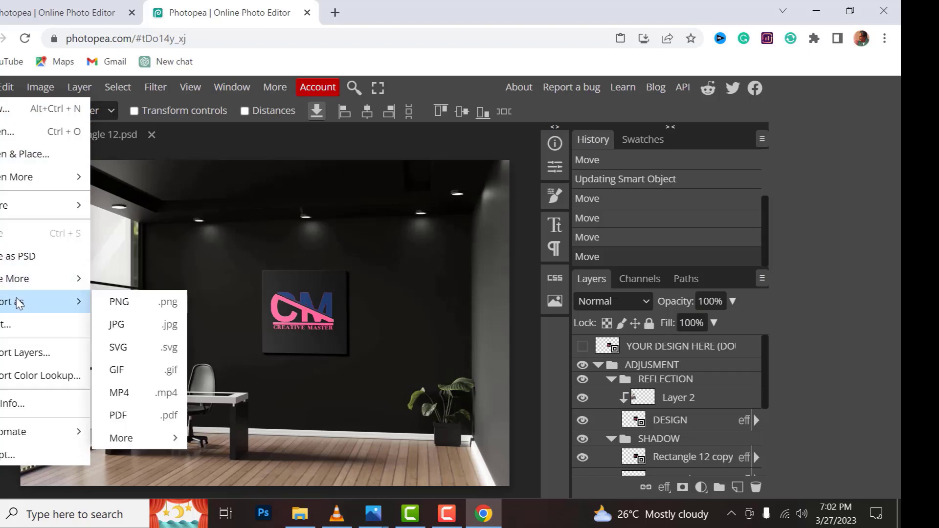
click(119, 302)
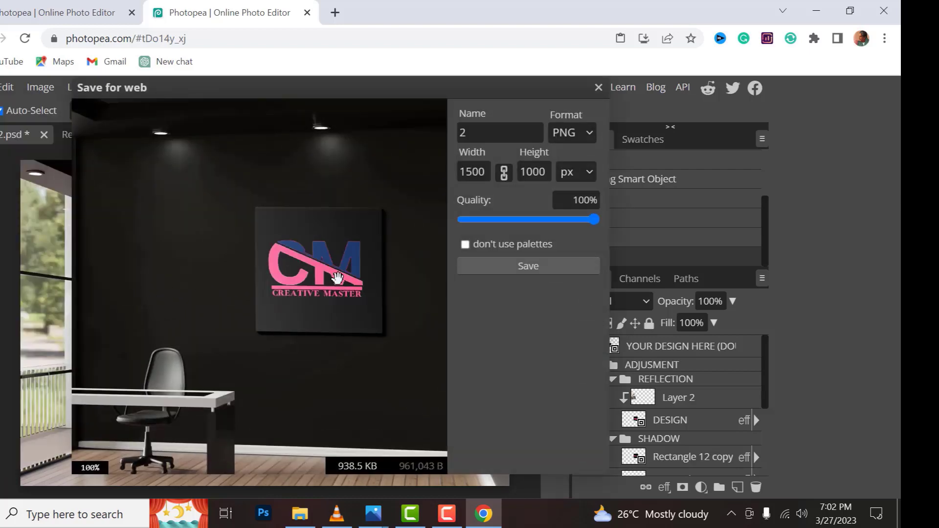
click(484, 267)
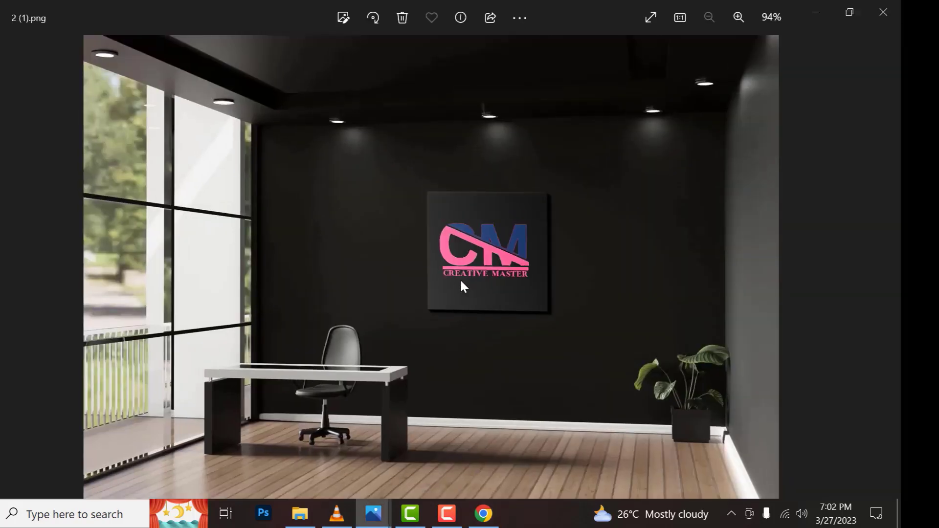
Examine the logo on the wall in the exported mockup image 2 (1).png at different zoom levels
scroll(462, 282, up, 4)
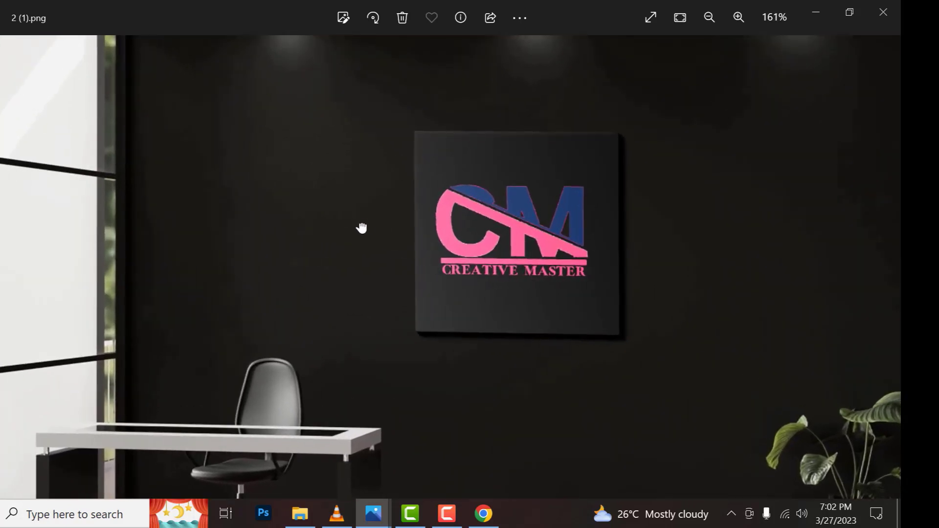
drag(361, 228, 332, 323)
scroll(331, 313, down, 5)
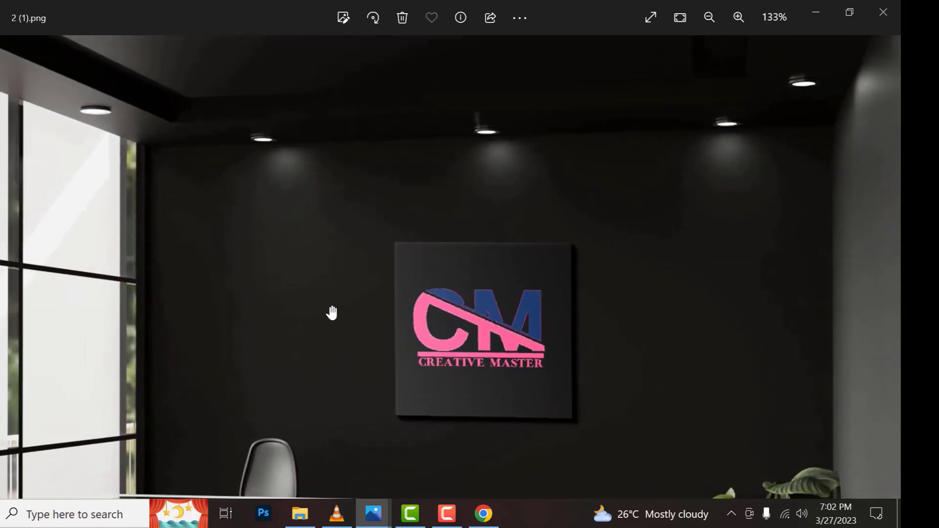